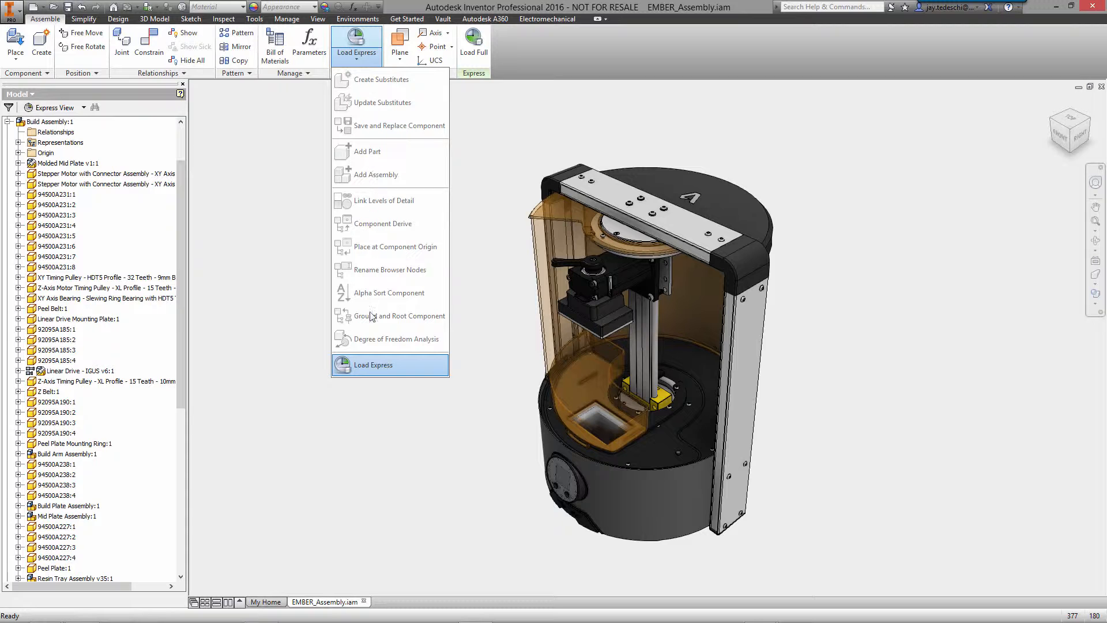
Step: Activate the Build Assembly subassembly of EMBER_Assembly for in-place editing
{"action": "left_click", "coordinate": [296, 255]}
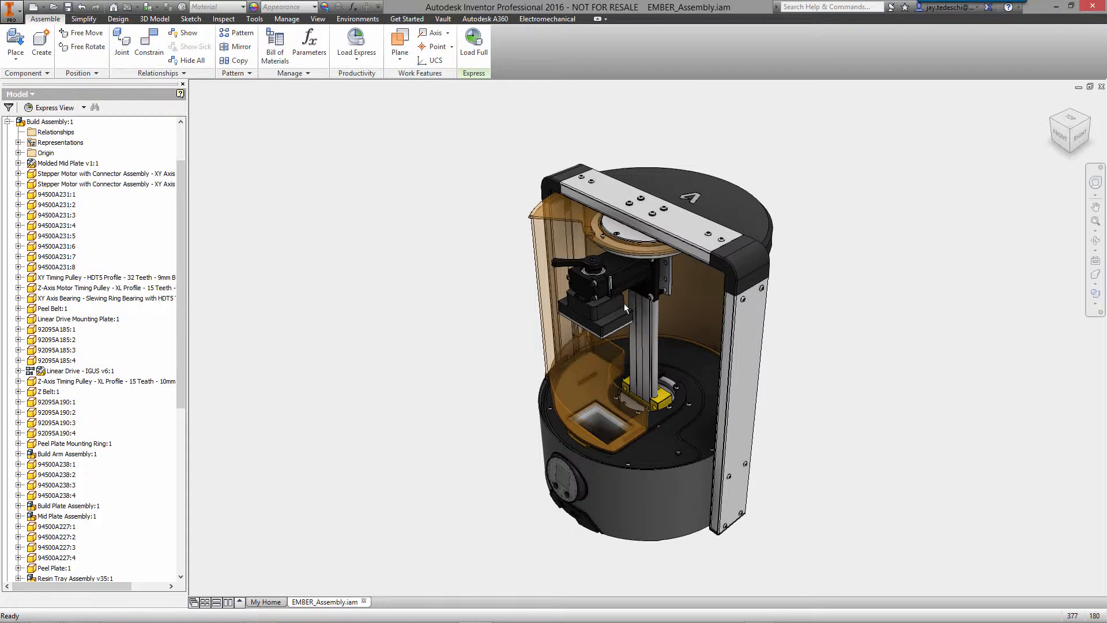
{"action": "left_click", "coordinate": [656, 285]}
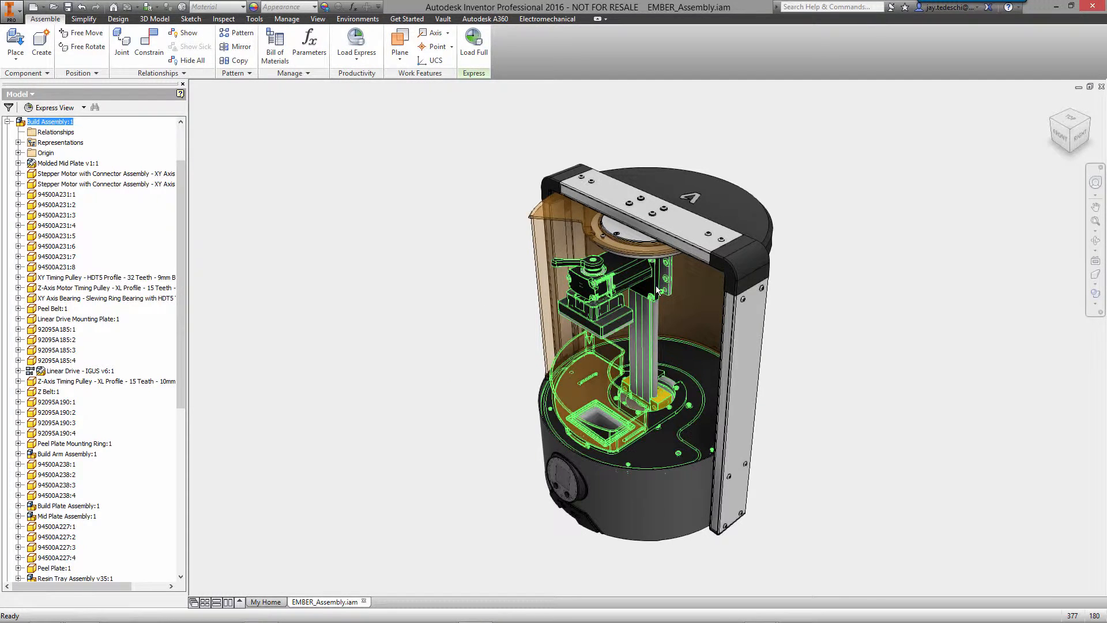
{"action": "right_click", "coordinate": [657, 290]}
{"action": "left_click", "coordinate": [659, 322]}
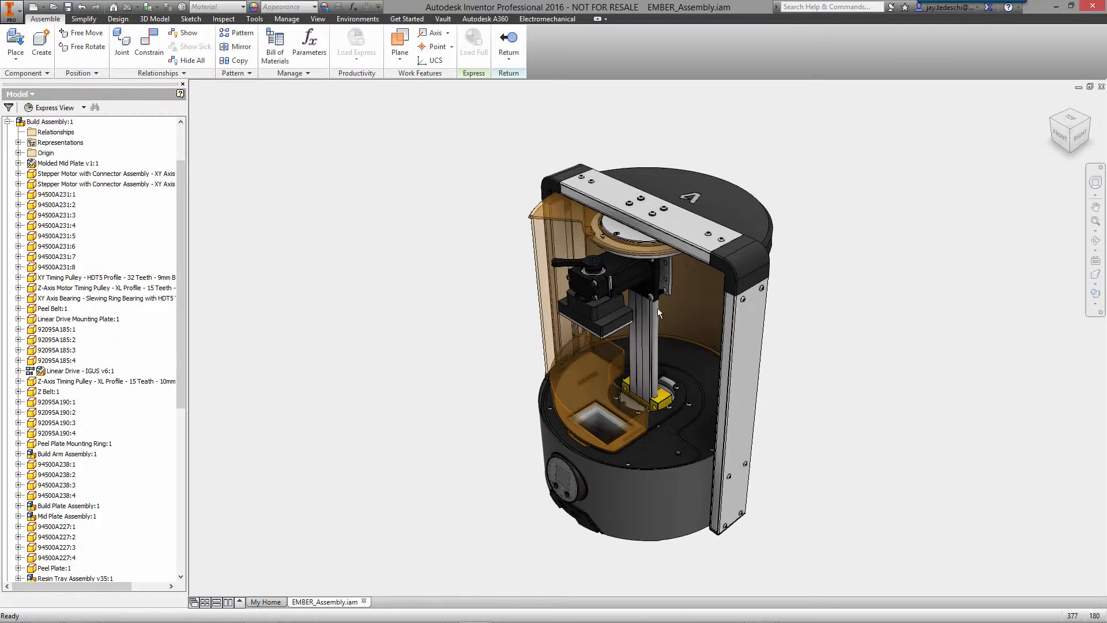
Step: Open the linear drive subassembly in its own window, and from it the carriage plate subassembly LW-SLWE-1040-R-69
{"action": "right_click", "coordinate": [665, 280]}
{"action": "left_click", "coordinate": [635, 265]}
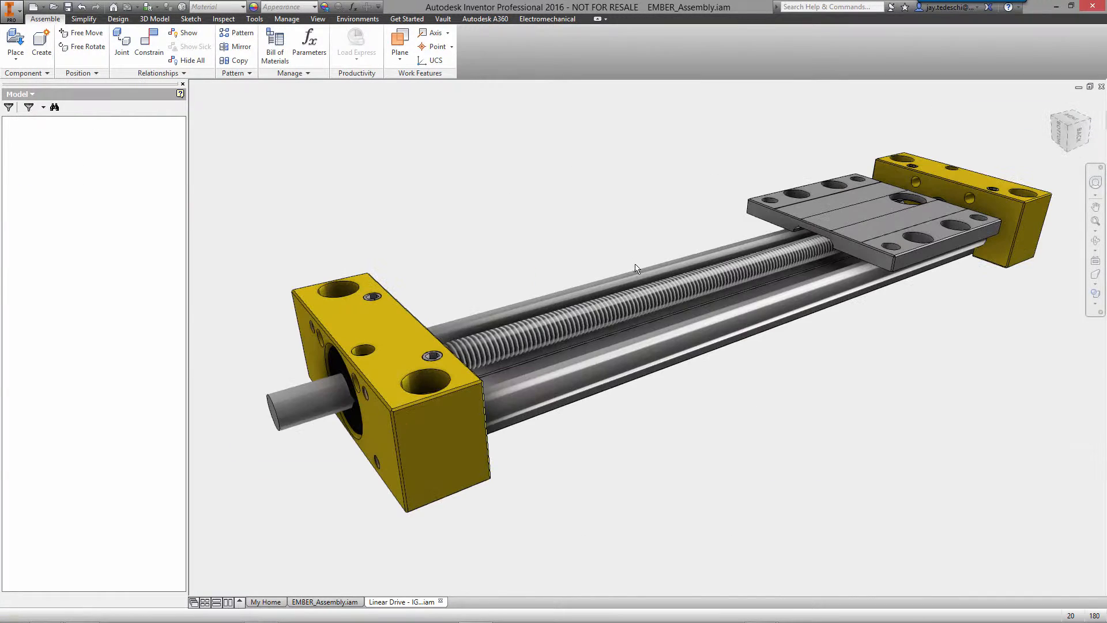
{"action": "right_click", "coordinate": [785, 205]}
{"action": "left_click", "coordinate": [755, 190]}
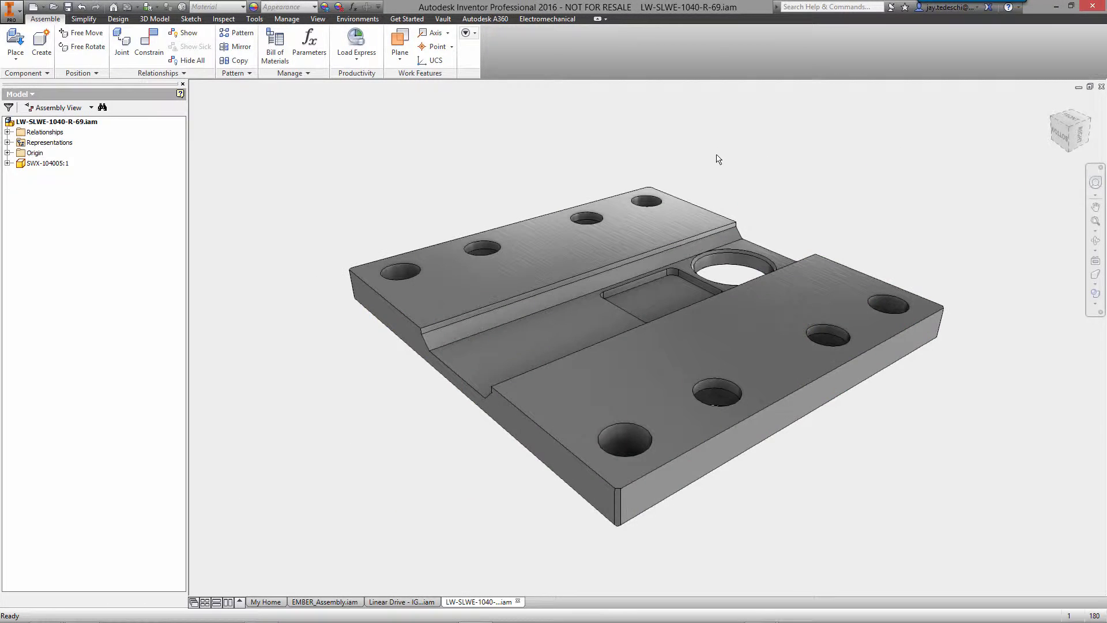
Step: Place one instance of SWZ-W-104003.ipt from the project's Data folder above the carriage plate
{"action": "right_click", "coordinate": [402, 201]}
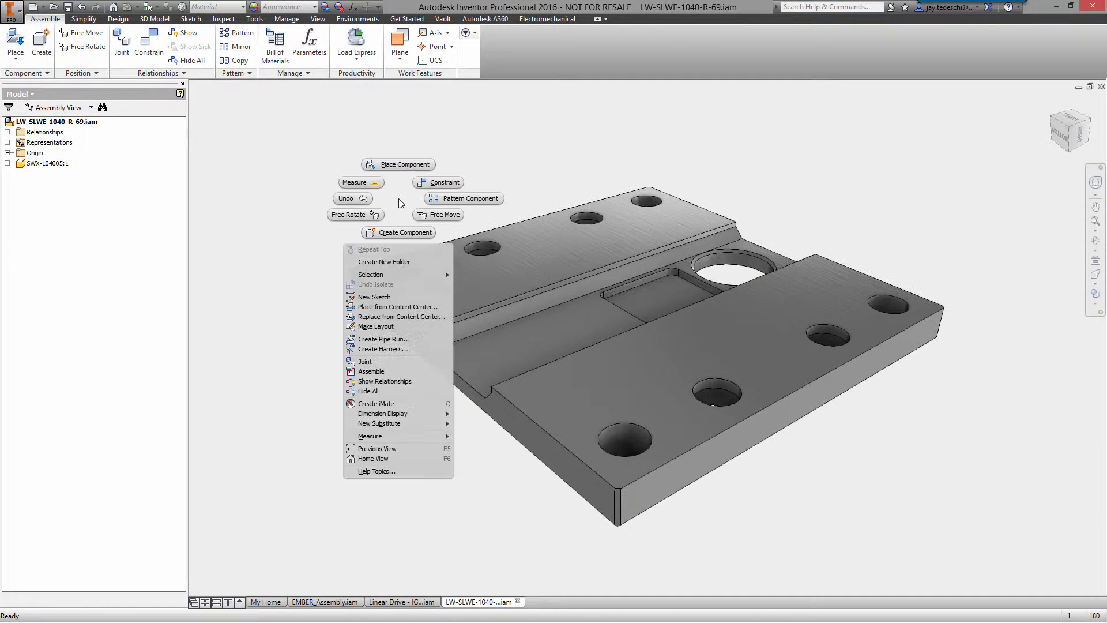
{"action": "left_click", "coordinate": [396, 164]}
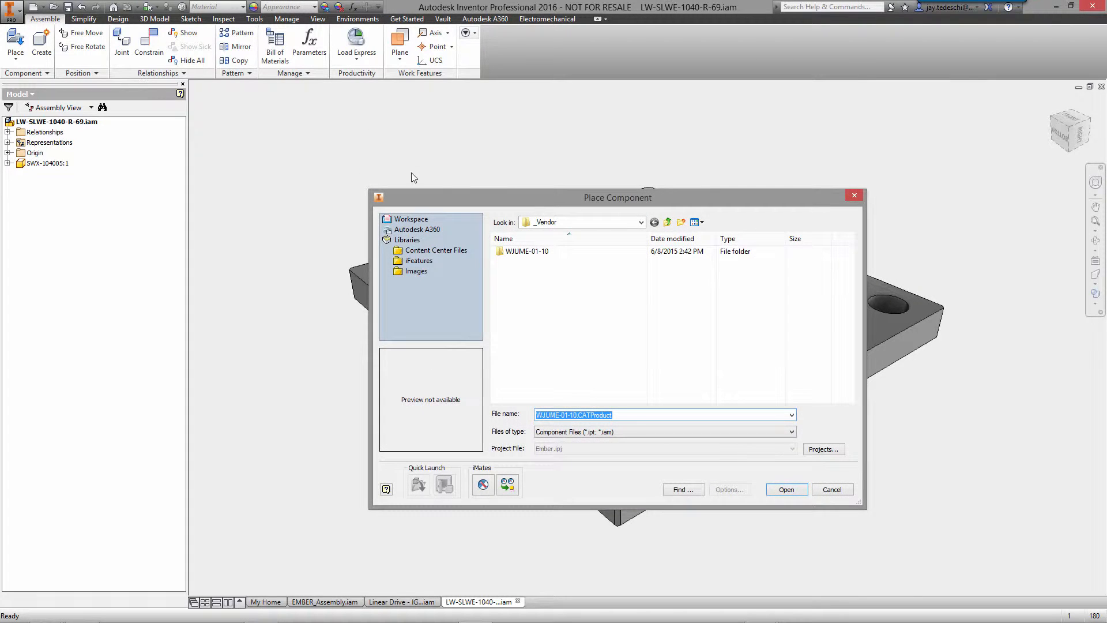
{"action": "left_click", "coordinate": [668, 222]}
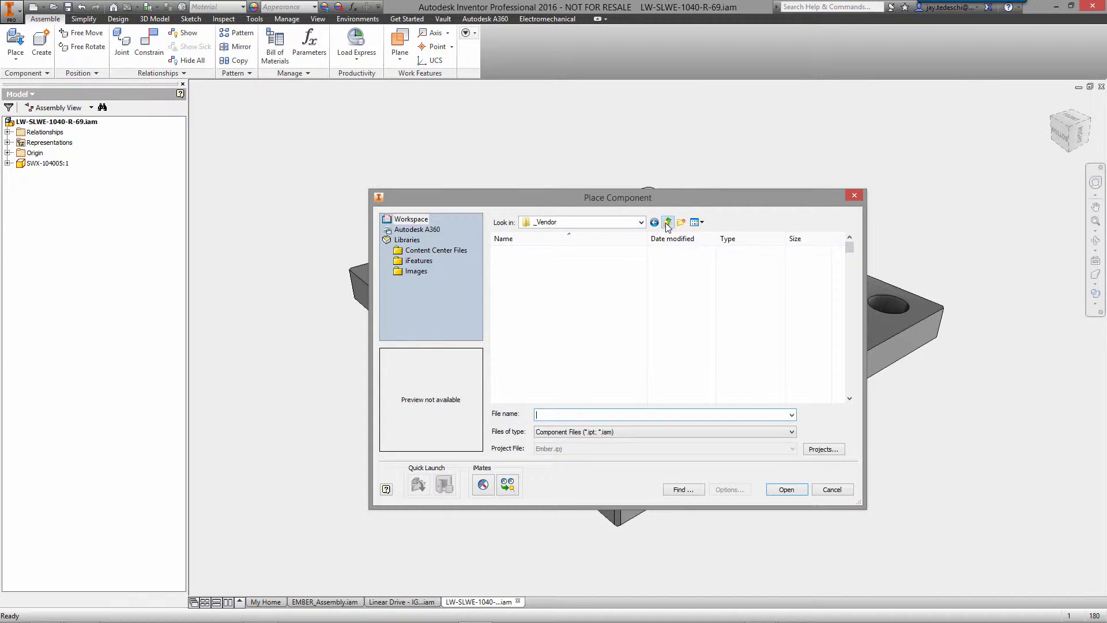
{"action": "left_click", "coordinate": [581, 415]}
{"action": "type", "text": "SW"}
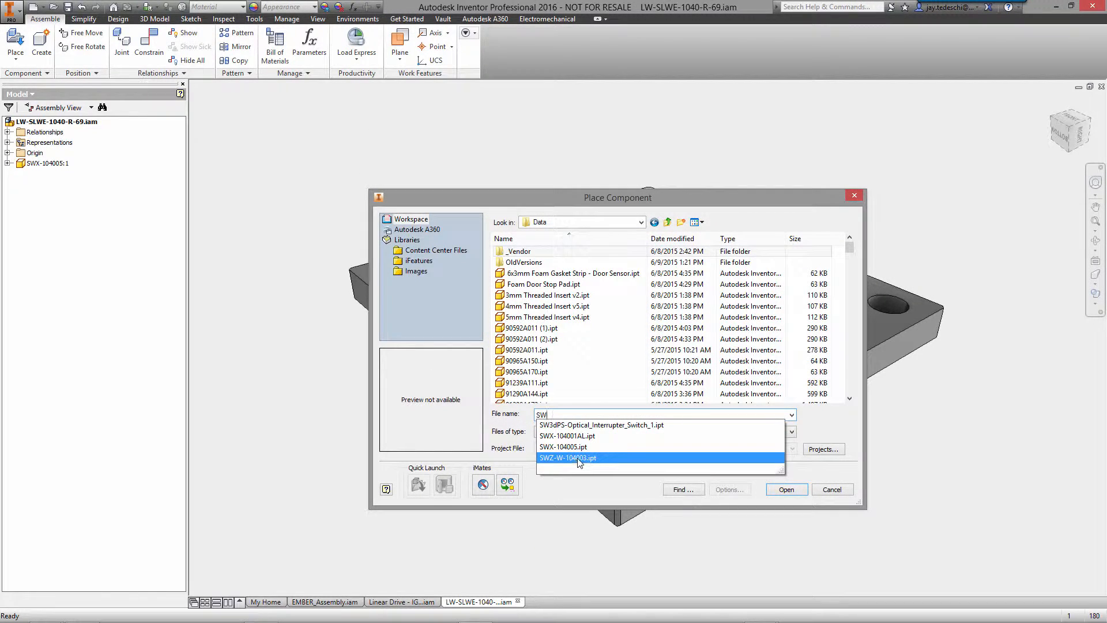
{"action": "left_click", "coordinate": [777, 501]}
{"action": "left_click", "coordinate": [786, 490]}
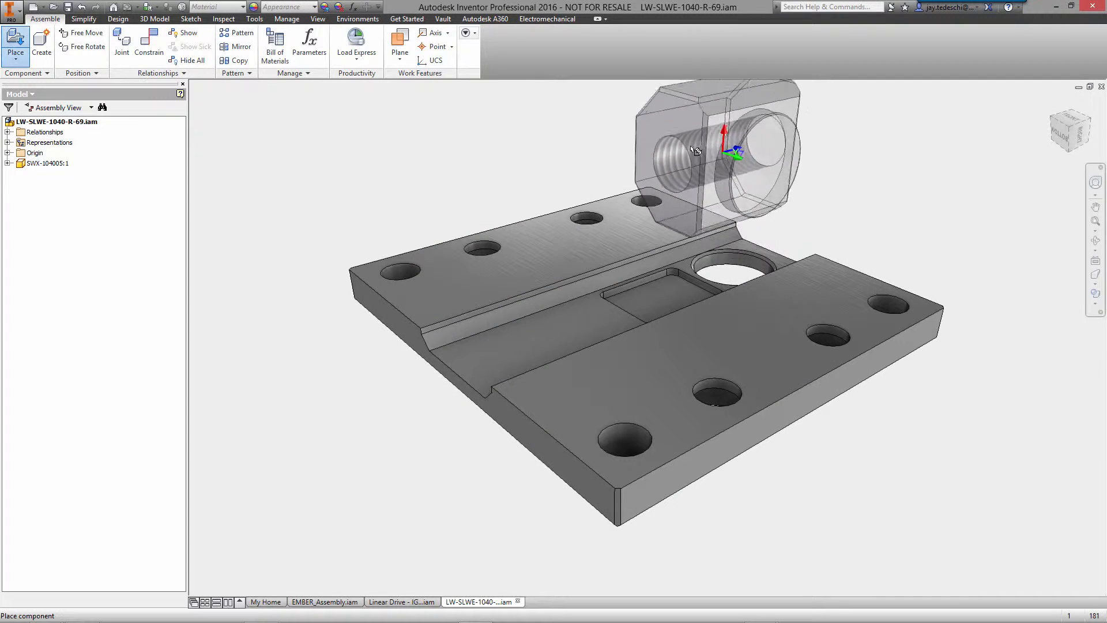
{"action": "left_click", "coordinate": [613, 149]}
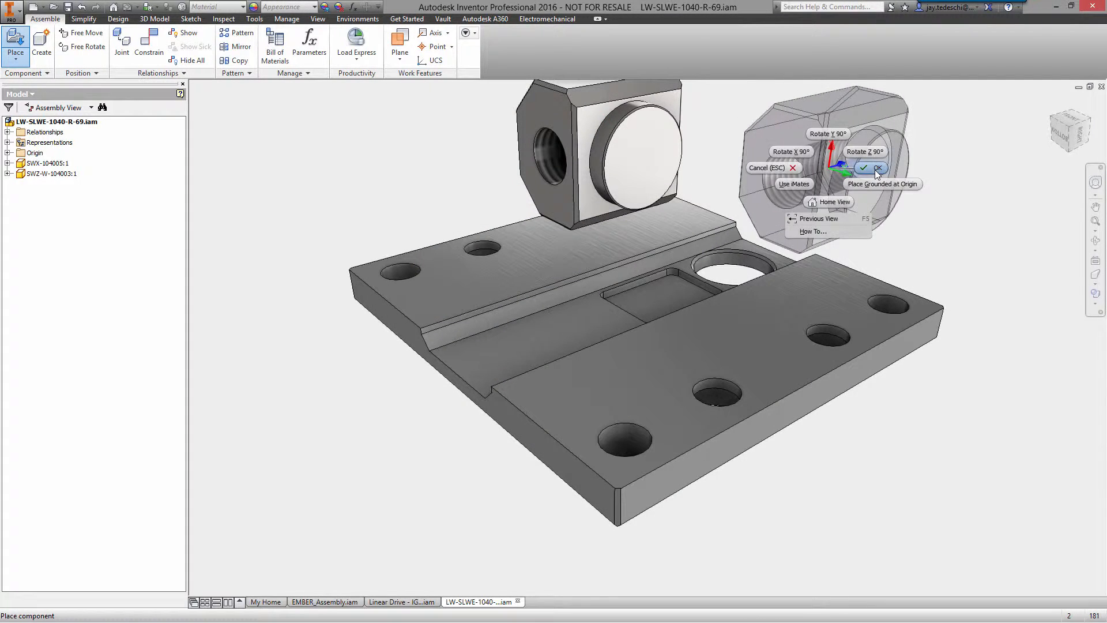
{"action": "key", "text": "Escape"}
Step: Connect the threaded nut's round boss to the carriage plate's large hole with a cylindrical joint, flipped and aligned to the plate's end face
{"action": "right_click", "coordinate": [920, 161]}
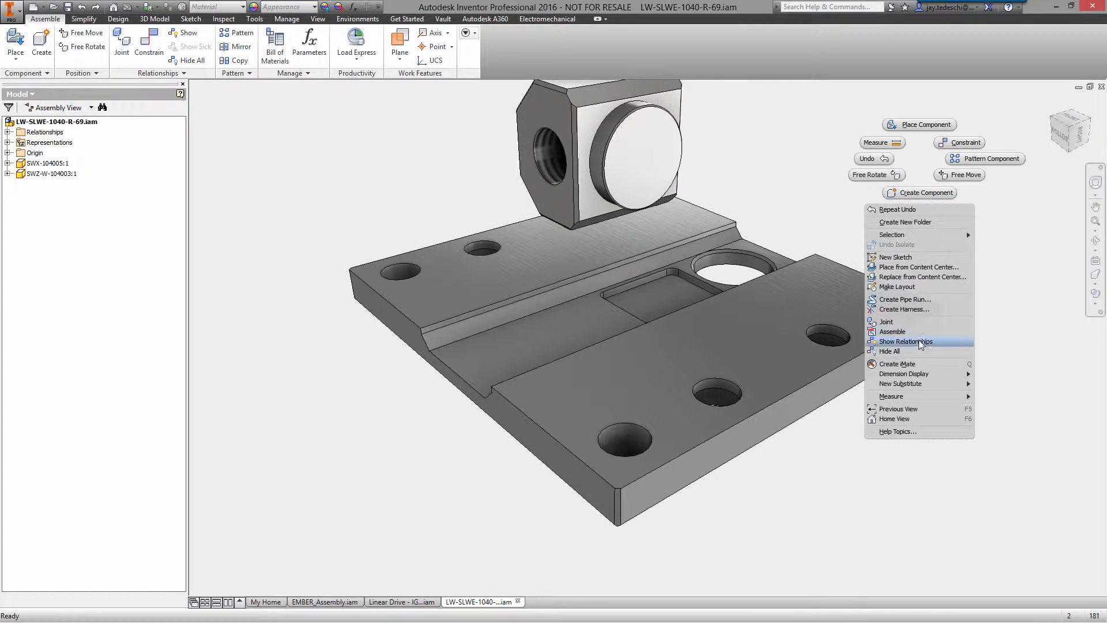
{"action": "left_click", "coordinate": [888, 322]}
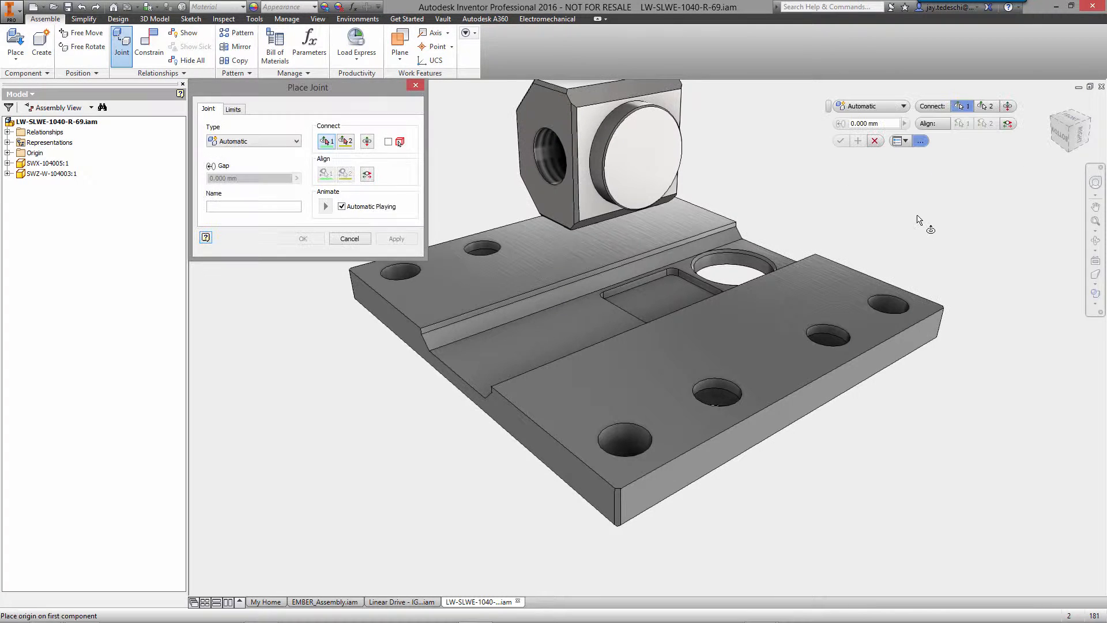
{"action": "left_click", "coordinate": [604, 135]}
{"action": "left_click", "coordinate": [749, 278]}
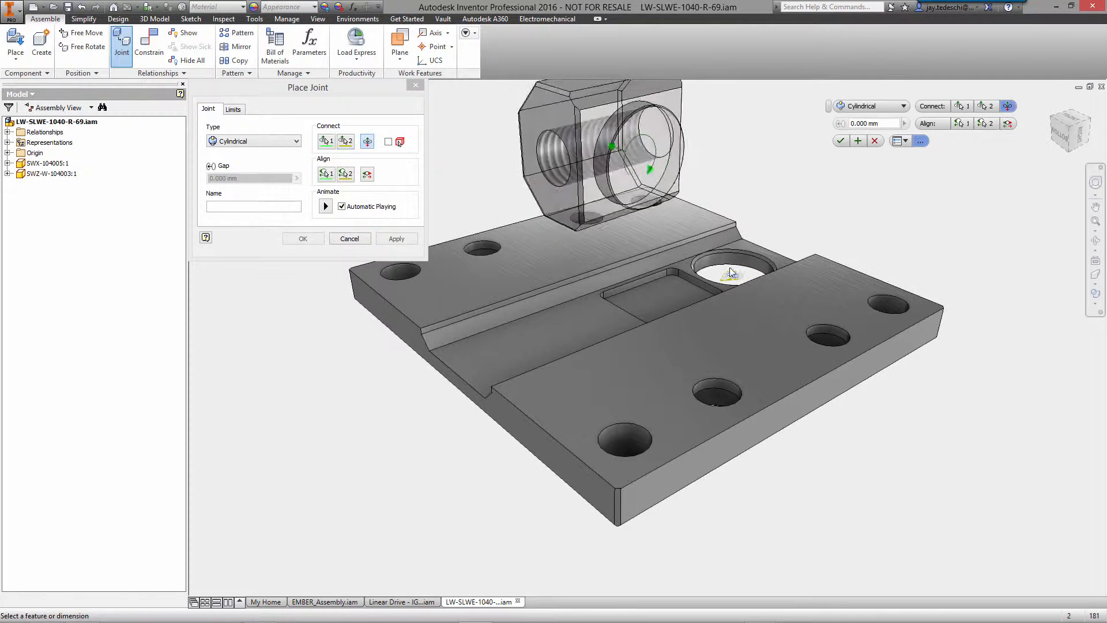
{"action": "left_click", "coordinate": [1008, 106]}
{"action": "left_click", "coordinate": [960, 124]}
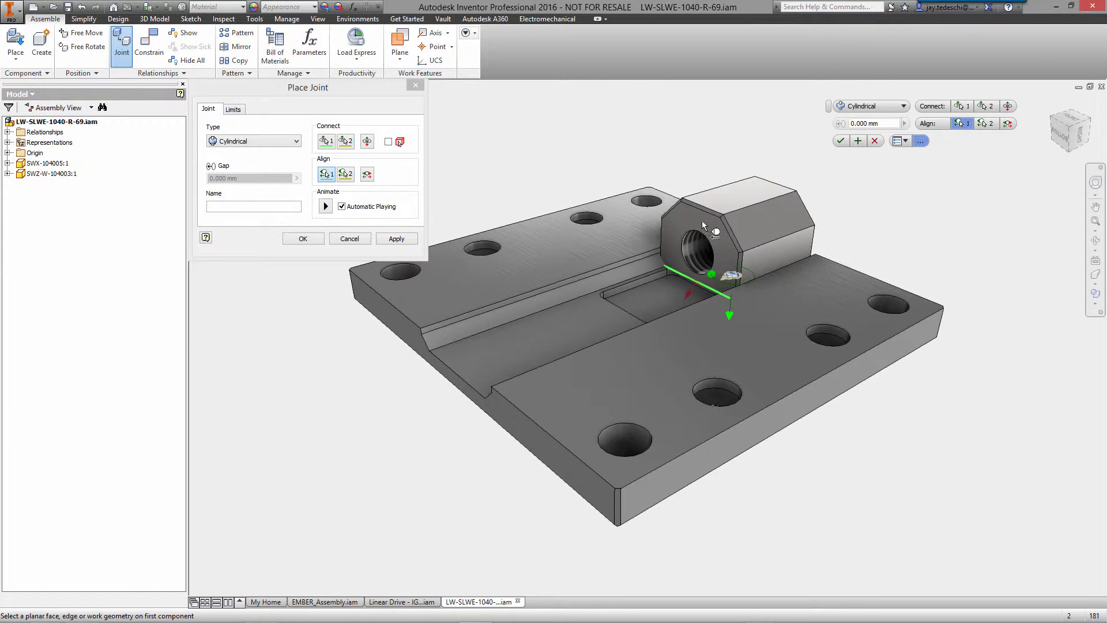
{"action": "left_click", "coordinate": [408, 335]}
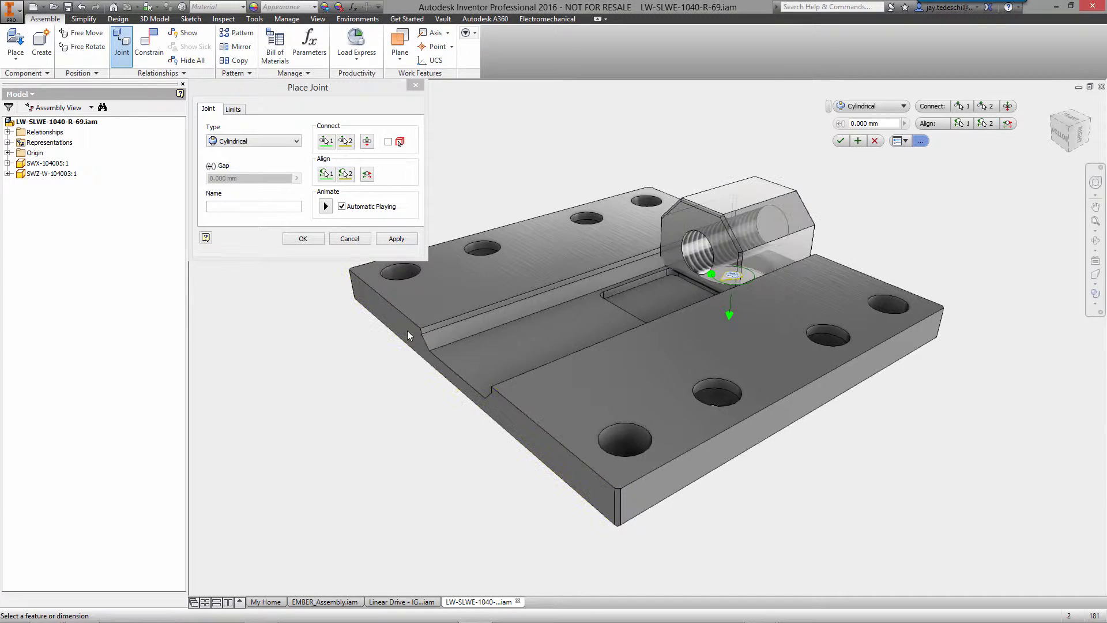
{"action": "left_click", "coordinate": [841, 141]}
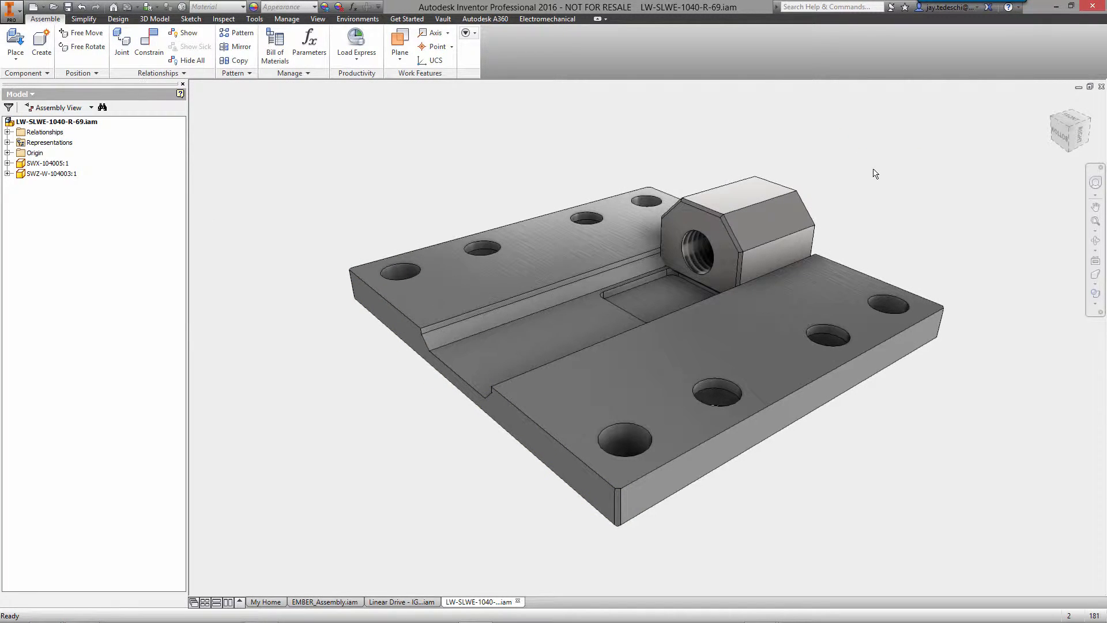
Step: In the Linear Drive - IGUS v6 assembly, mate the carriage nut's threaded hole axis to the lead screw's axis with 0 mm offset
{"action": "left_click", "coordinate": [402, 602]}
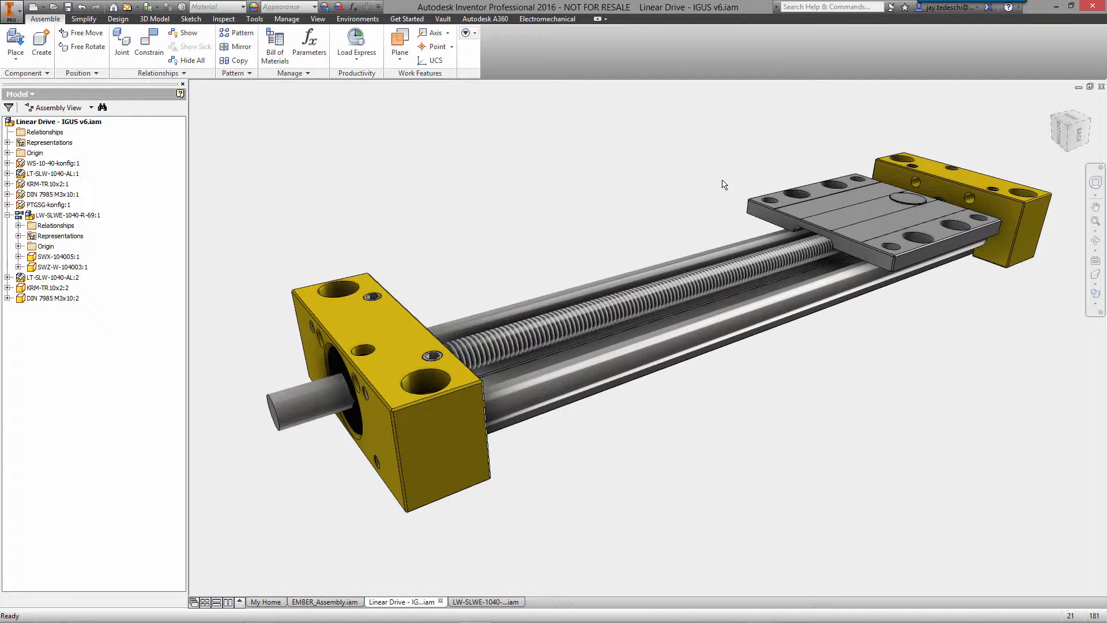
{"action": "scroll", "coordinate": [723, 184], "scroll_direction": "up", "scroll_amount": 10}
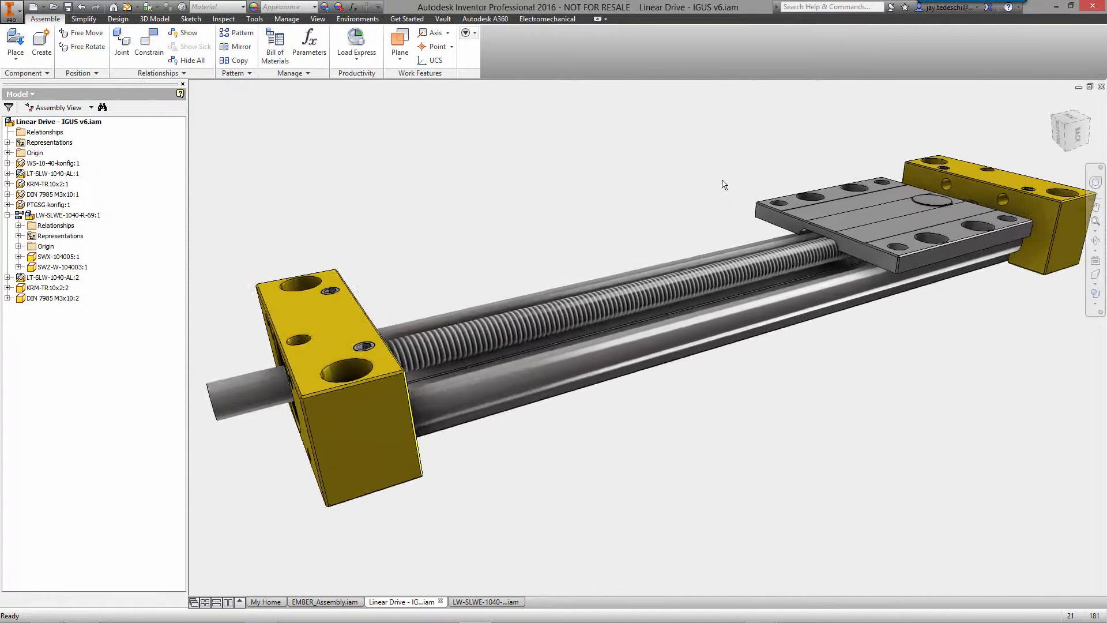
{"action": "scroll", "coordinate": [723, 184], "scroll_direction": "up", "scroll_amount": 10}
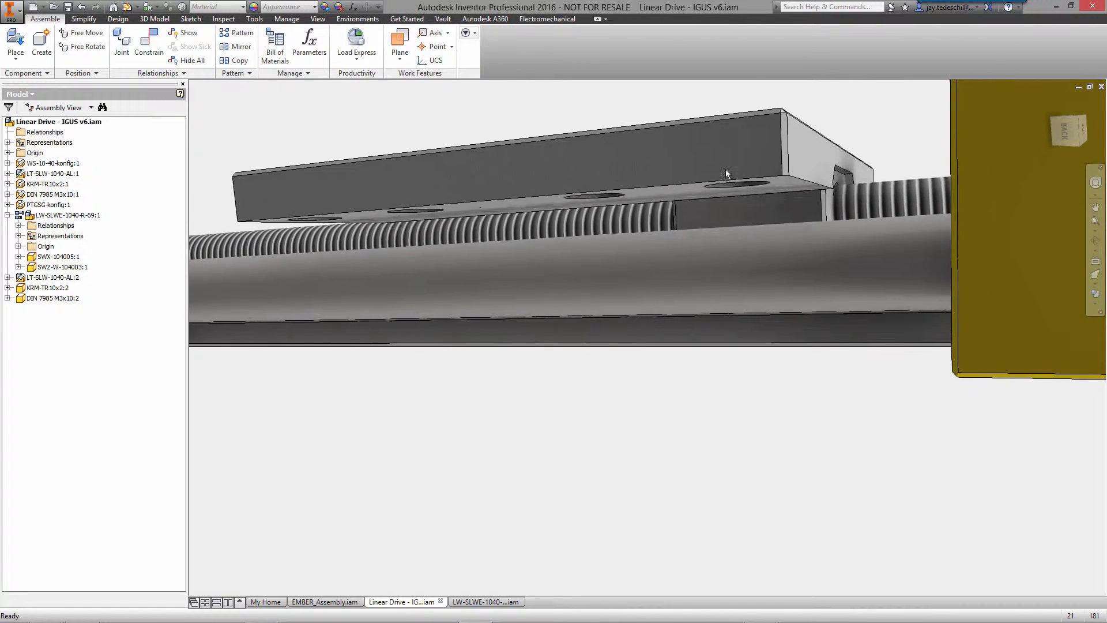
{"action": "scroll", "coordinate": [759, 111], "scroll_direction": "up", "scroll_amount": 5}
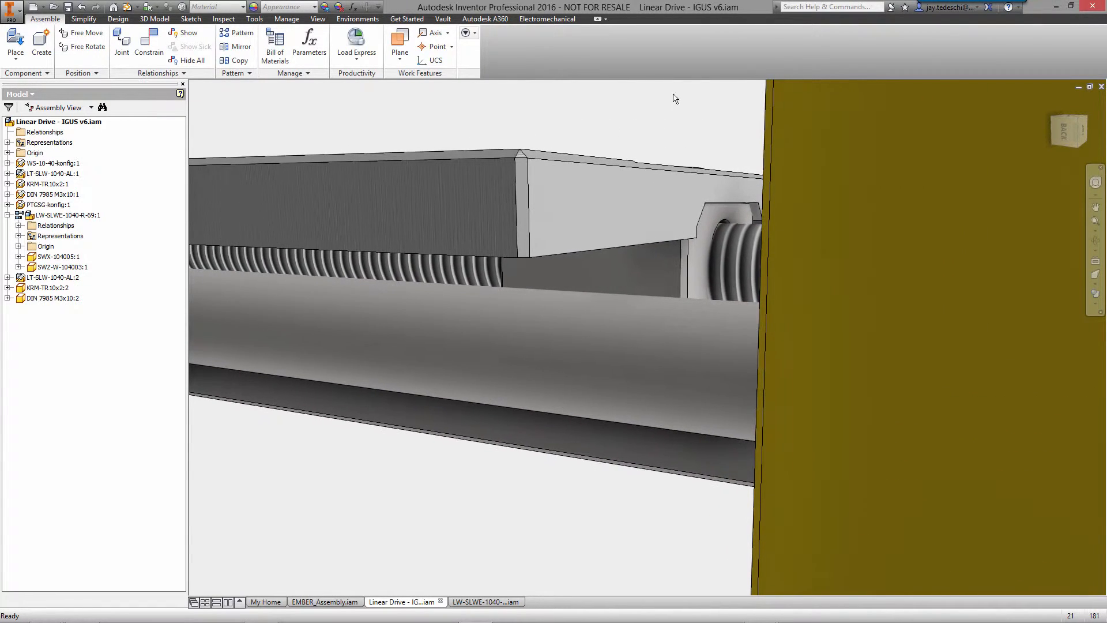
{"action": "right_click", "coordinate": [686, 128]}
{"action": "left_click", "coordinate": [724, 103]}
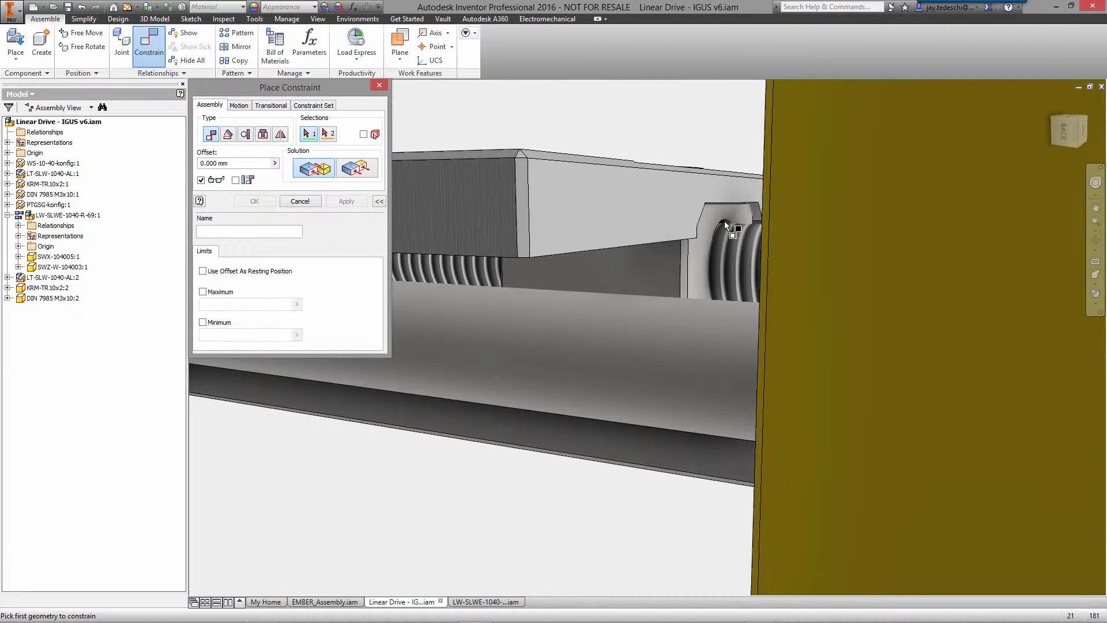
{"action": "mouse_move", "coordinate": [726, 223]}
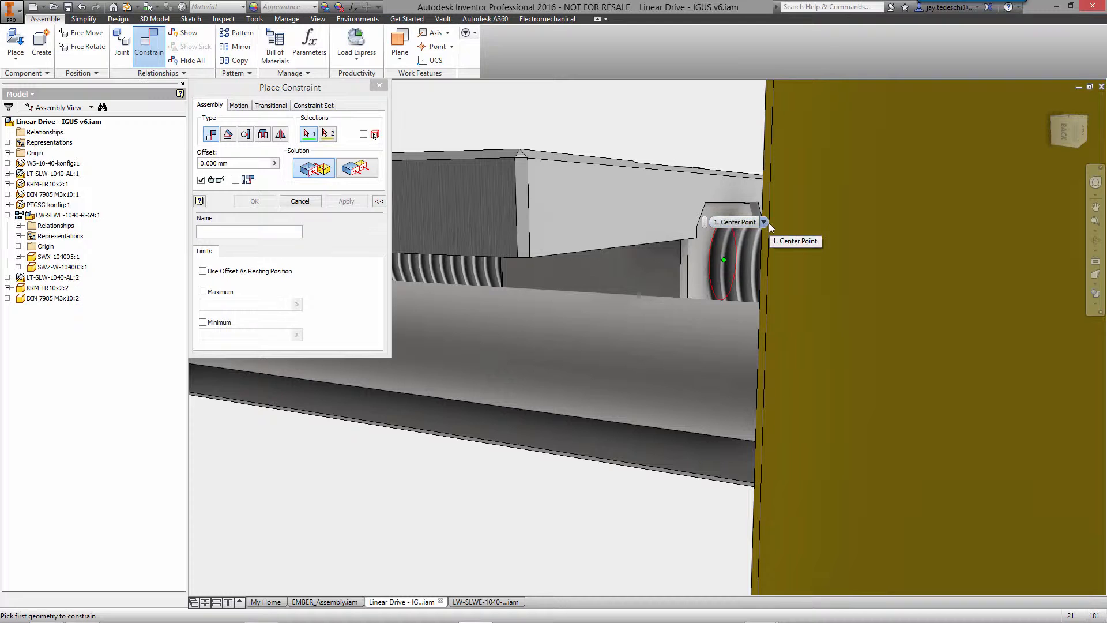
{"action": "left_click", "coordinate": [763, 223]}
{"action": "left_click", "coordinate": [746, 246]}
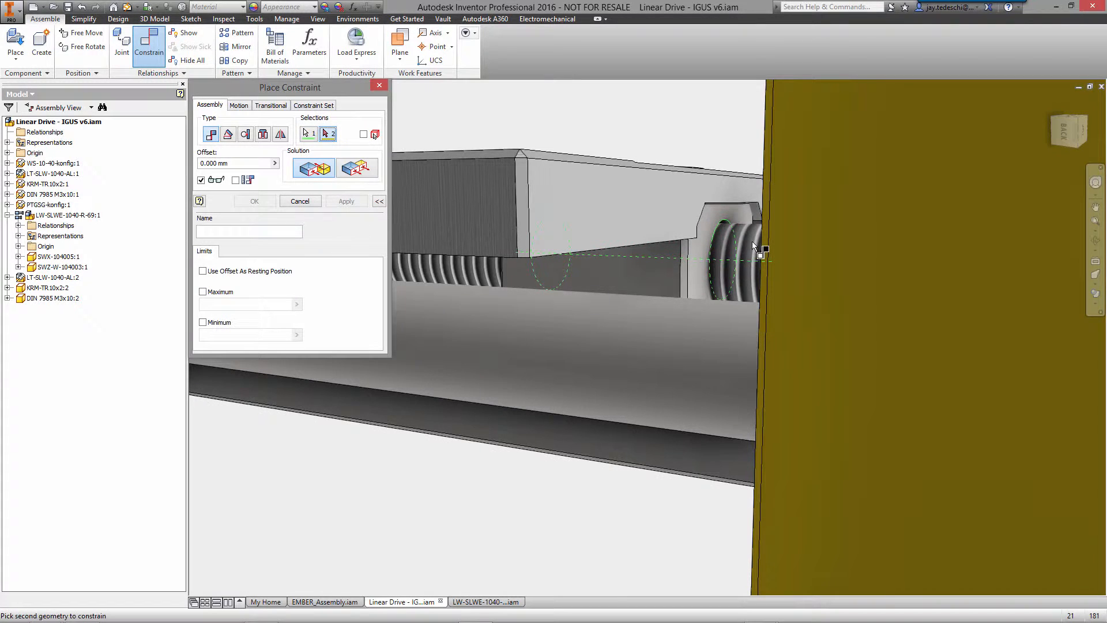
{"action": "left_click", "coordinate": [752, 242]}
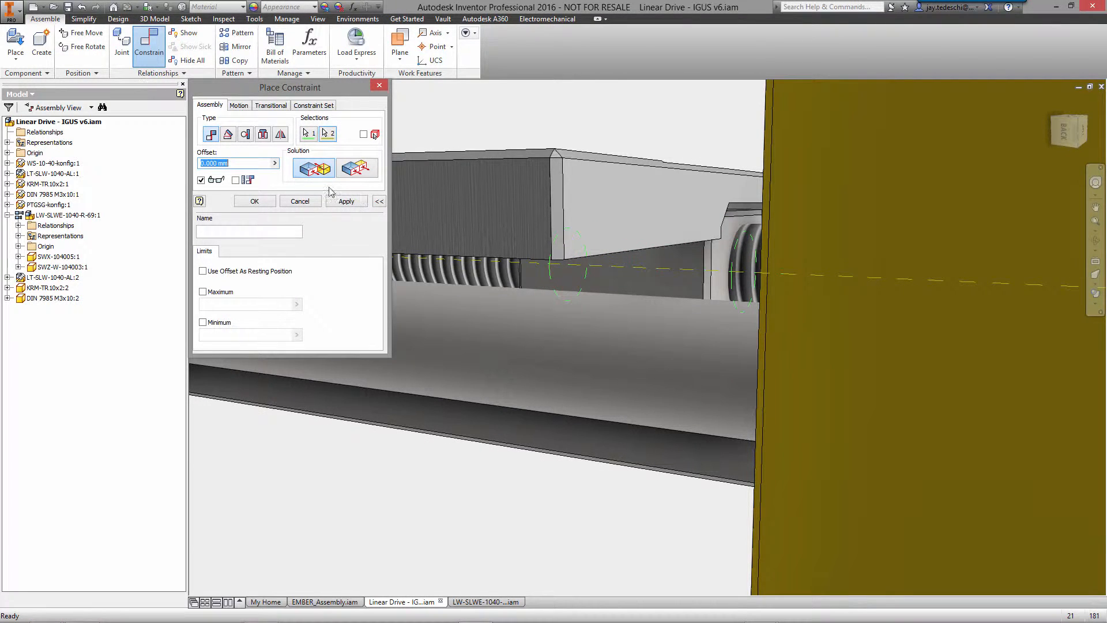
{"action": "left_click", "coordinate": [347, 202]}
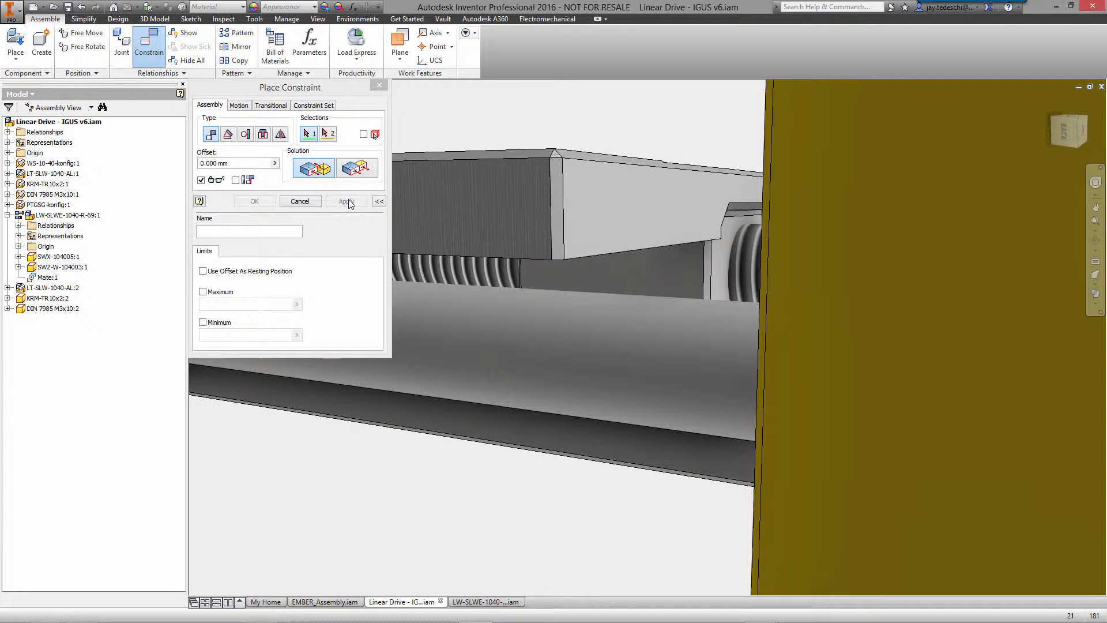
Step: Set up a mate constraint between the carriage plate's end face and the adjacent yellow end block's inner face
{"action": "left_click", "coordinate": [638, 212]}
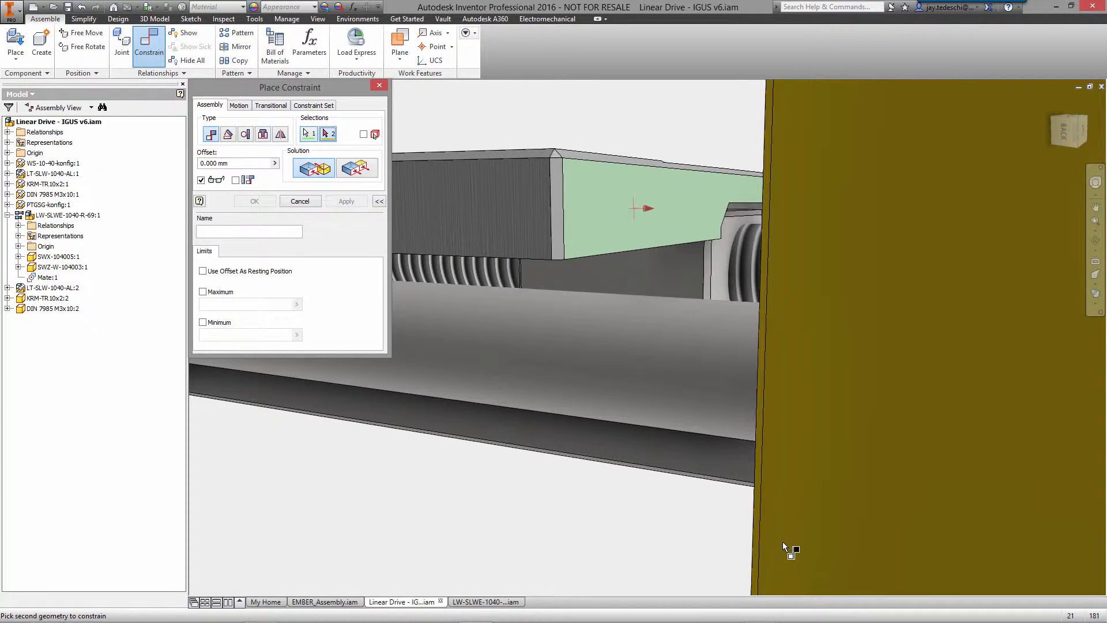
{"action": "mouse_move", "coordinate": [783, 542]}
{"action": "left_click", "coordinate": [818, 543]}
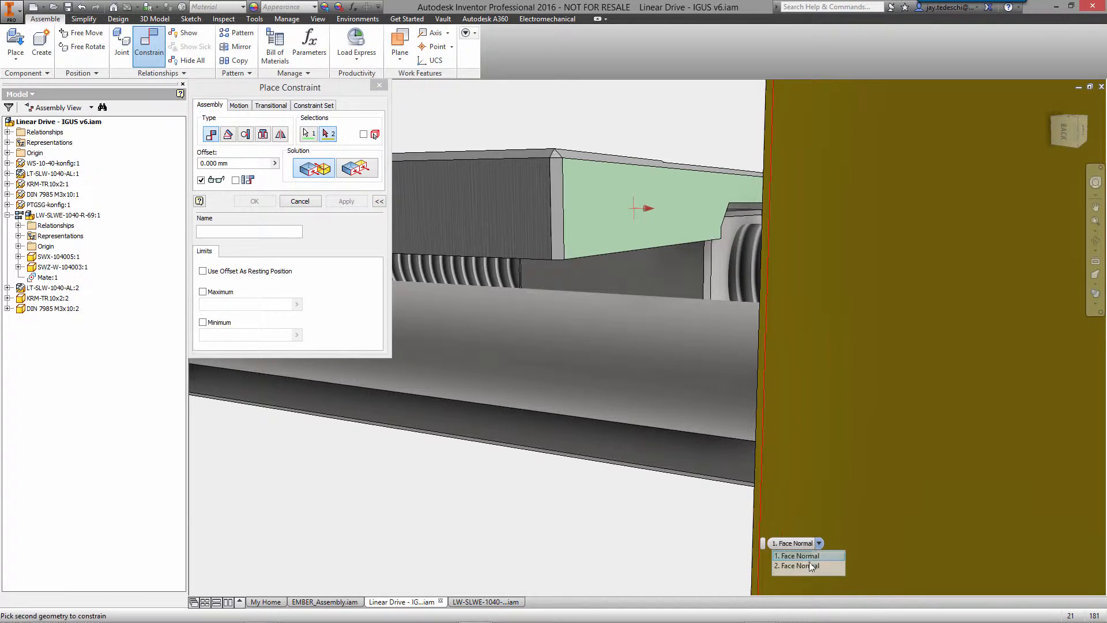
{"action": "left_click", "coordinate": [808, 566]}
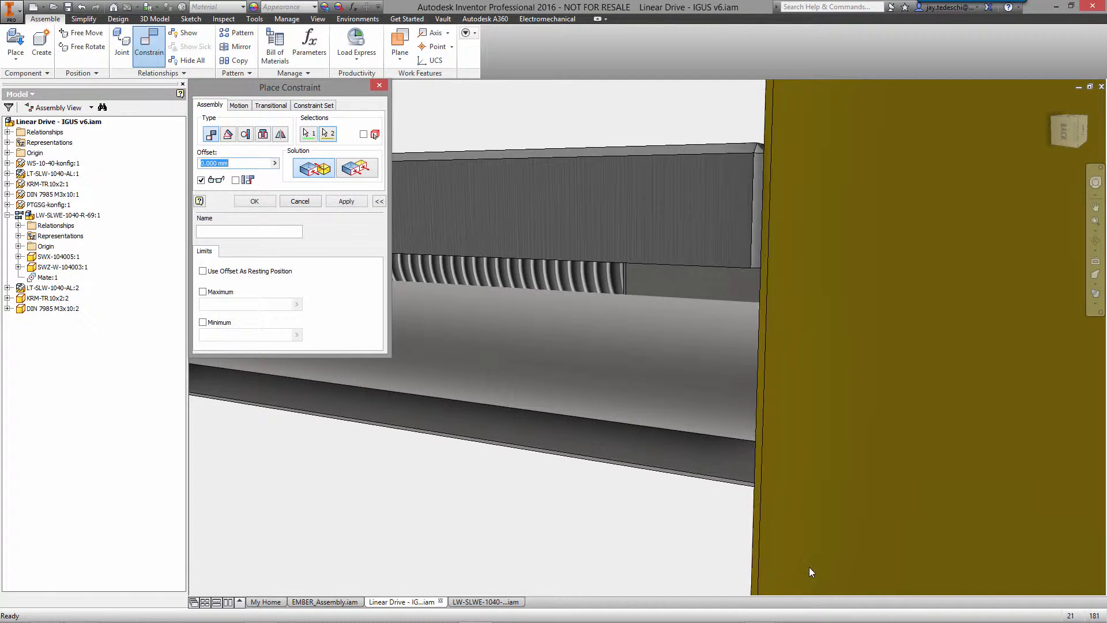
Step: Name the mate constraint TRAVEL, limit it to a maximum of 170 mm and a minimum of 0 mm, and apply it
{"action": "left_click", "coordinate": [289, 230]}
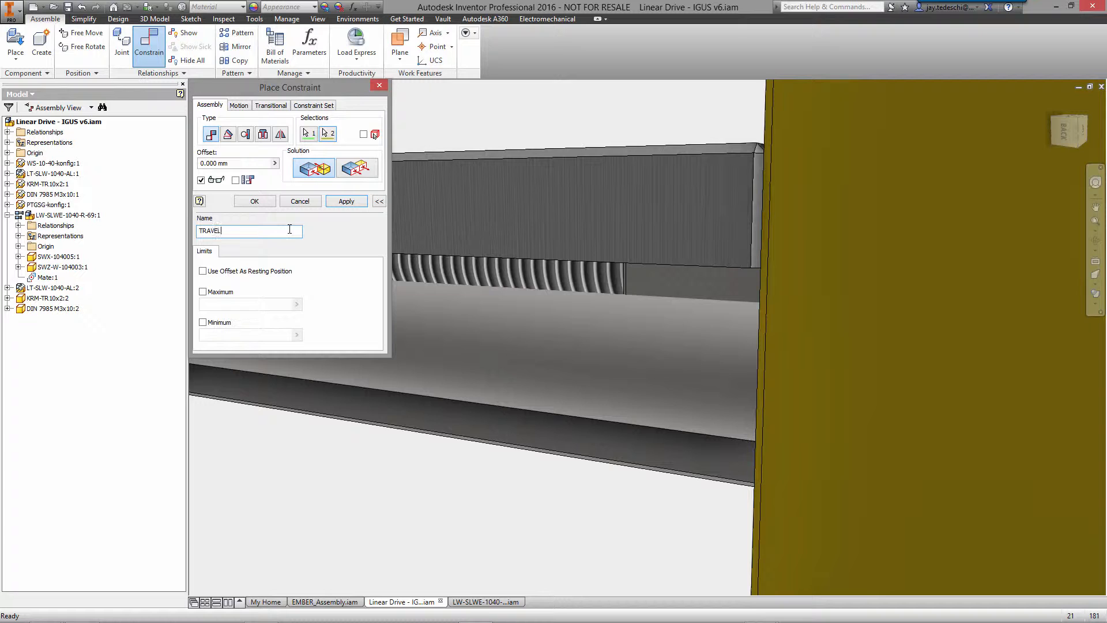
{"action": "left_click", "coordinate": [203, 292]}
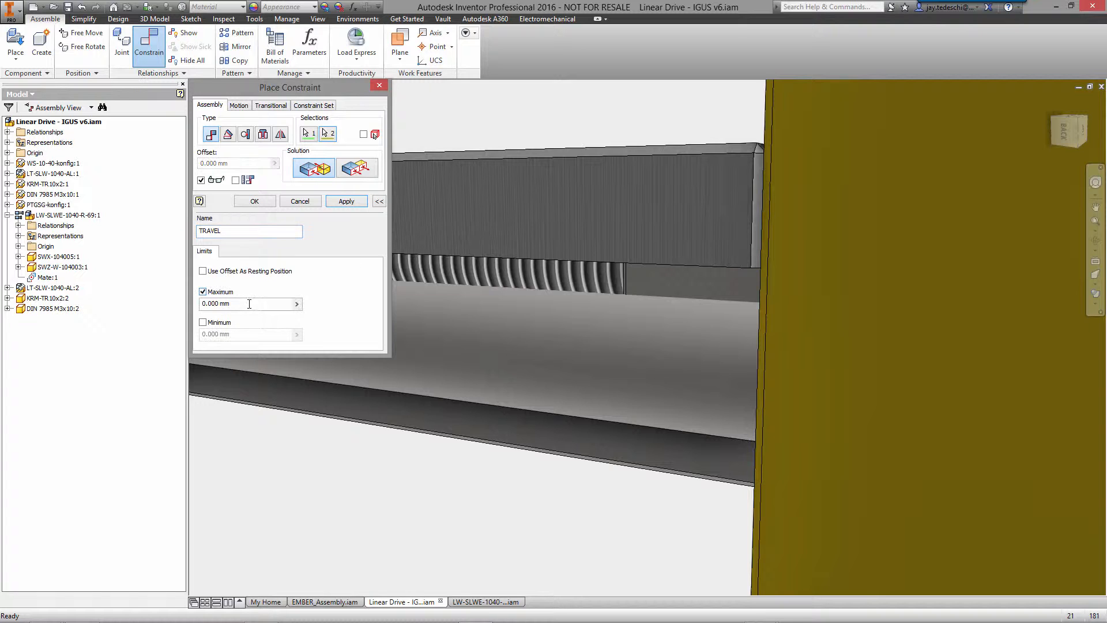
{"action": "type", "text": "1"}
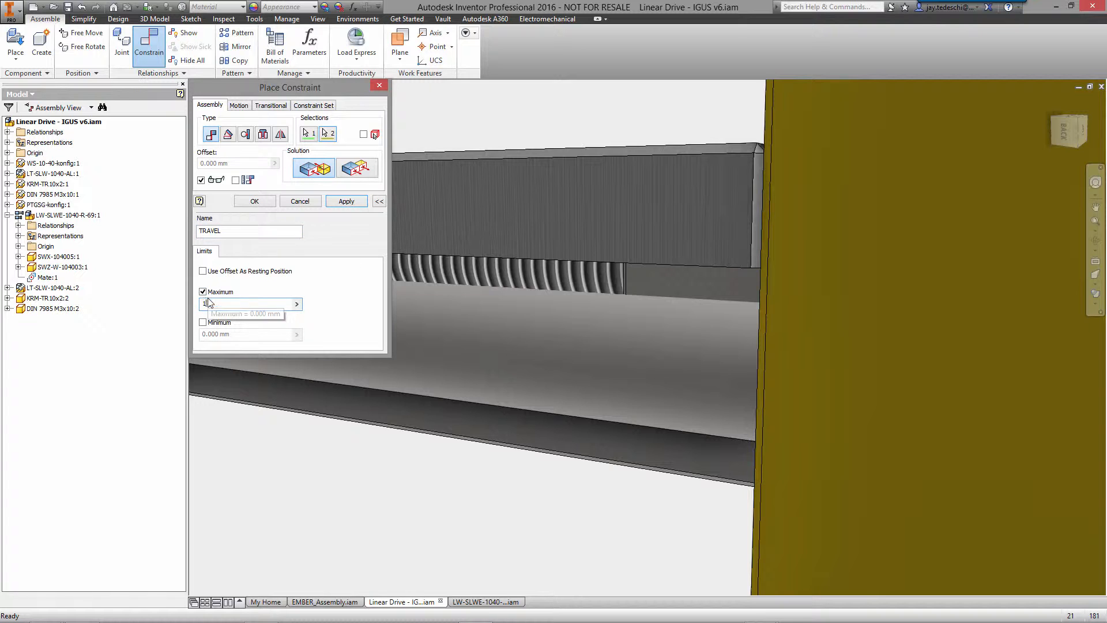
{"action": "type", "text": "70"}
{"action": "left_click", "coordinate": [203, 322]}
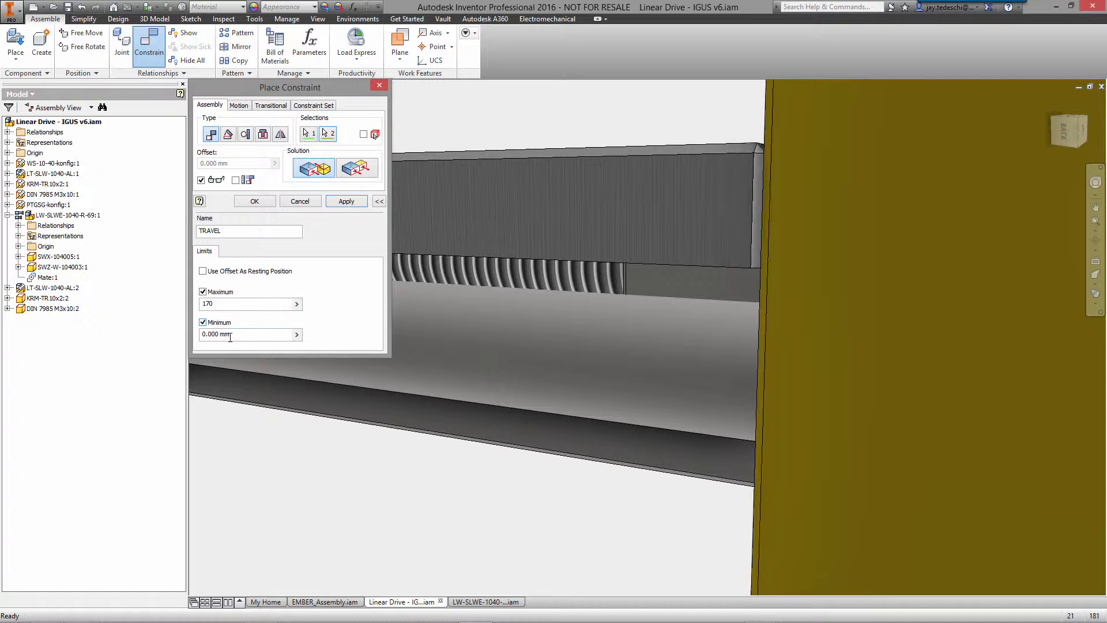
{"action": "left_click", "coordinate": [256, 202]}
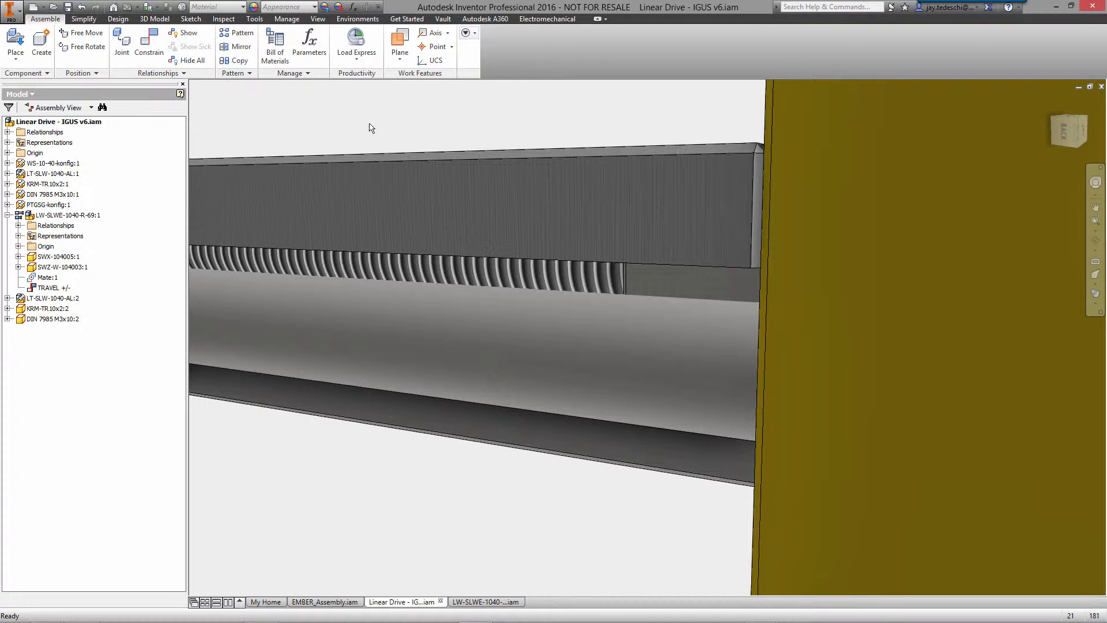
{"action": "key", "text": "F5"}
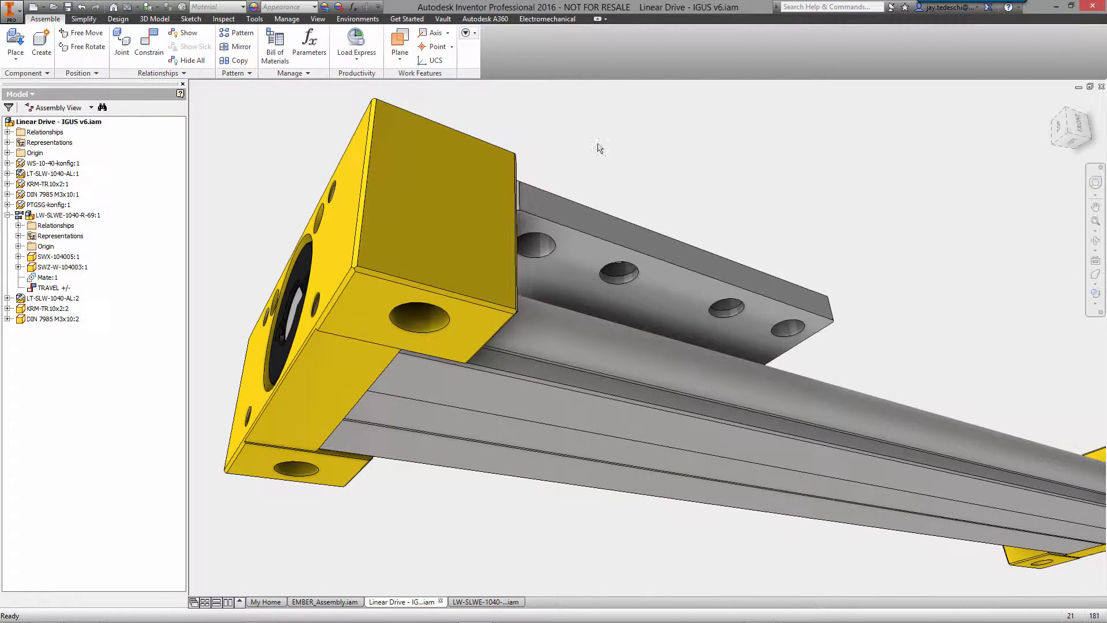
Step: Set up the import of WJUME-01-10.CATProduct as a reference model and load its component structure
{"action": "left_click", "coordinate": [15, 57]}
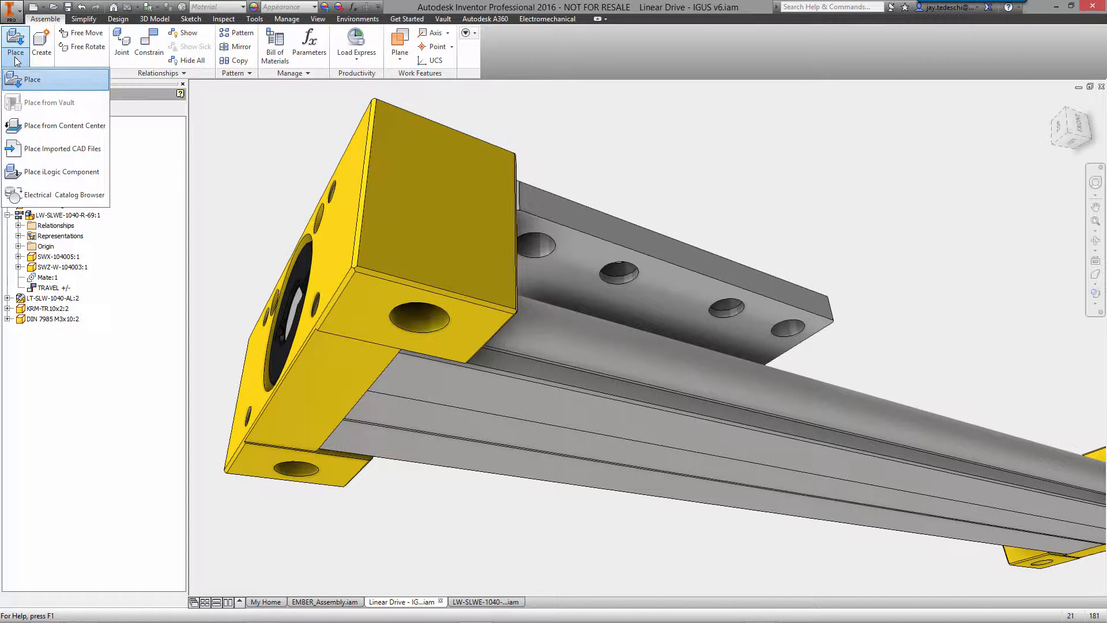
{"action": "left_click", "coordinate": [34, 146]}
{"action": "left_click", "coordinate": [785, 490]}
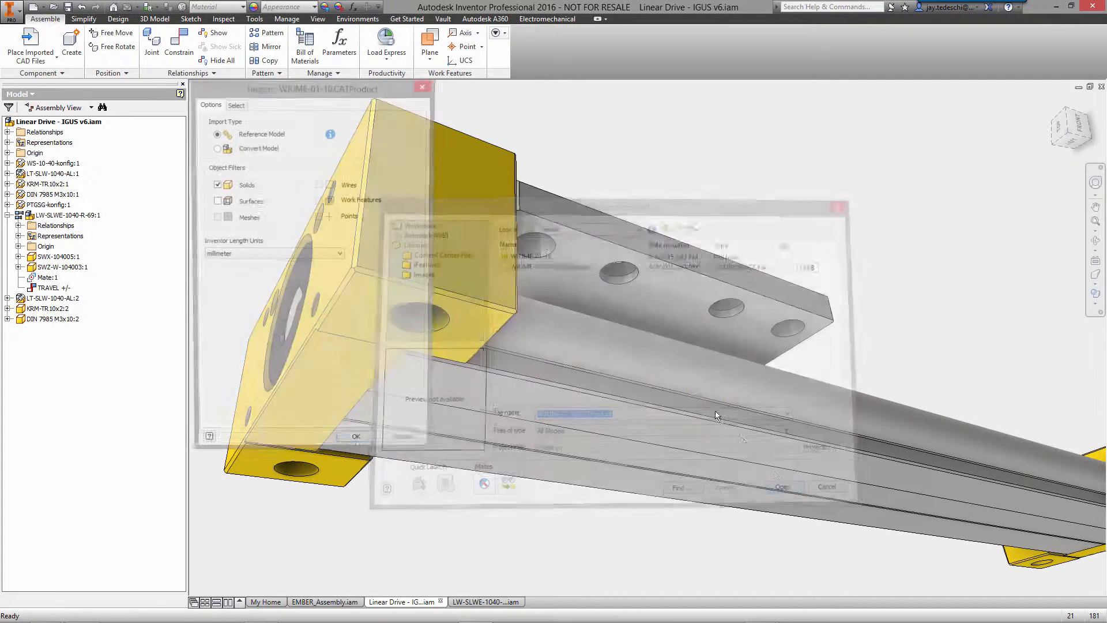
{"action": "left_click", "coordinate": [215, 148]}
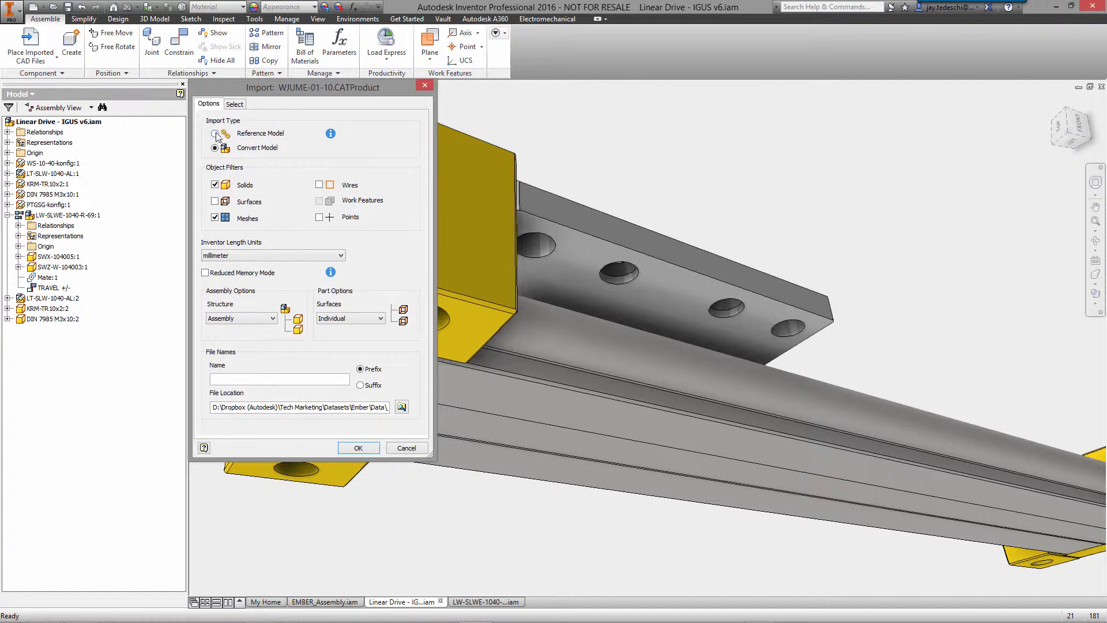
{"action": "left_click", "coordinate": [215, 134]}
{"action": "left_click", "coordinate": [235, 105]}
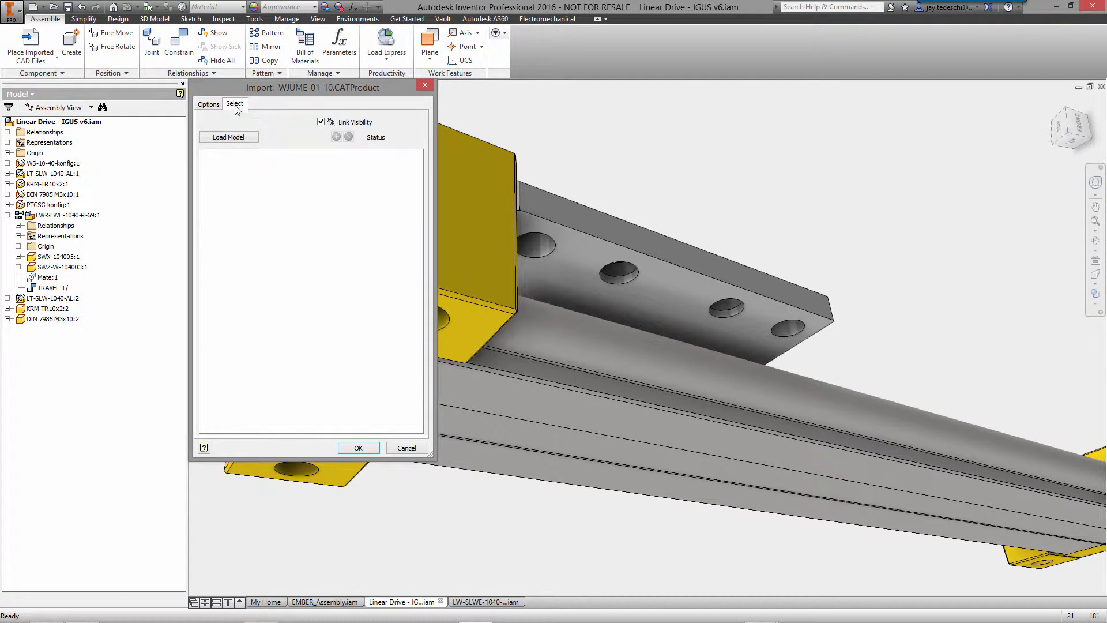
{"action": "left_click", "coordinate": [229, 138]}
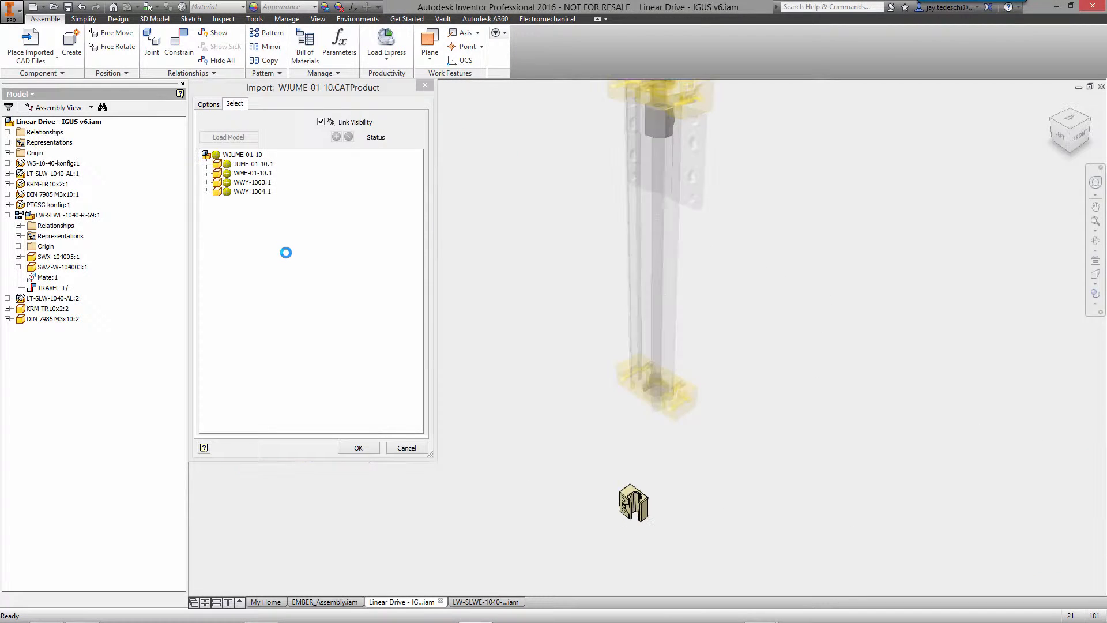
Step: Exclude parts WME-01-10.1 and WWY-1003.1 from the import and include both again
{"action": "left_click", "coordinate": [227, 174]}
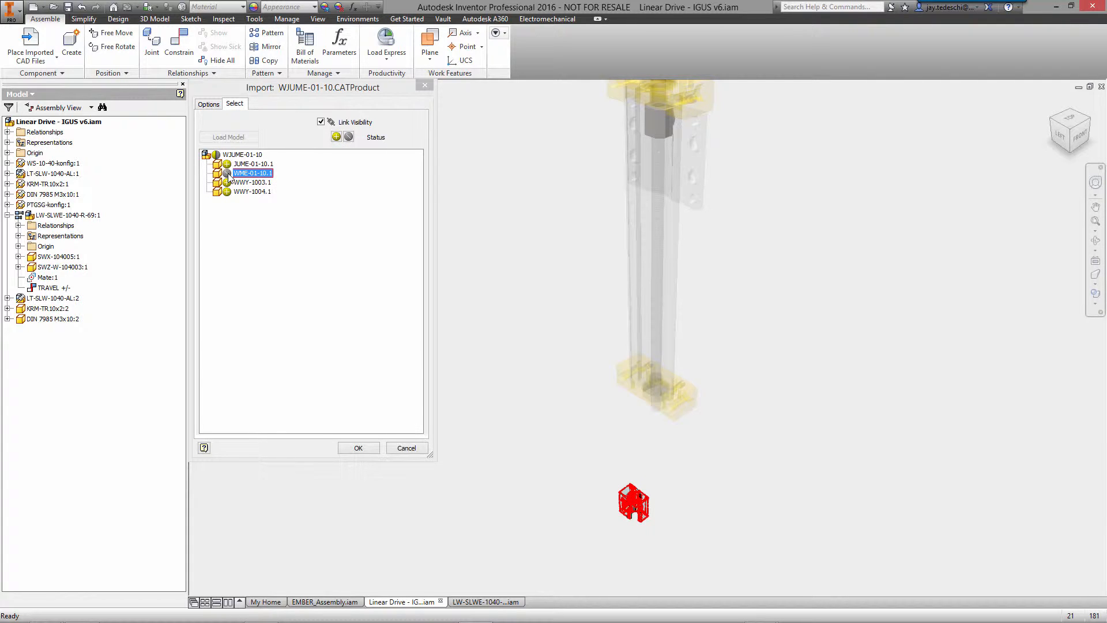
{"action": "left_click", "coordinate": [227, 183]}
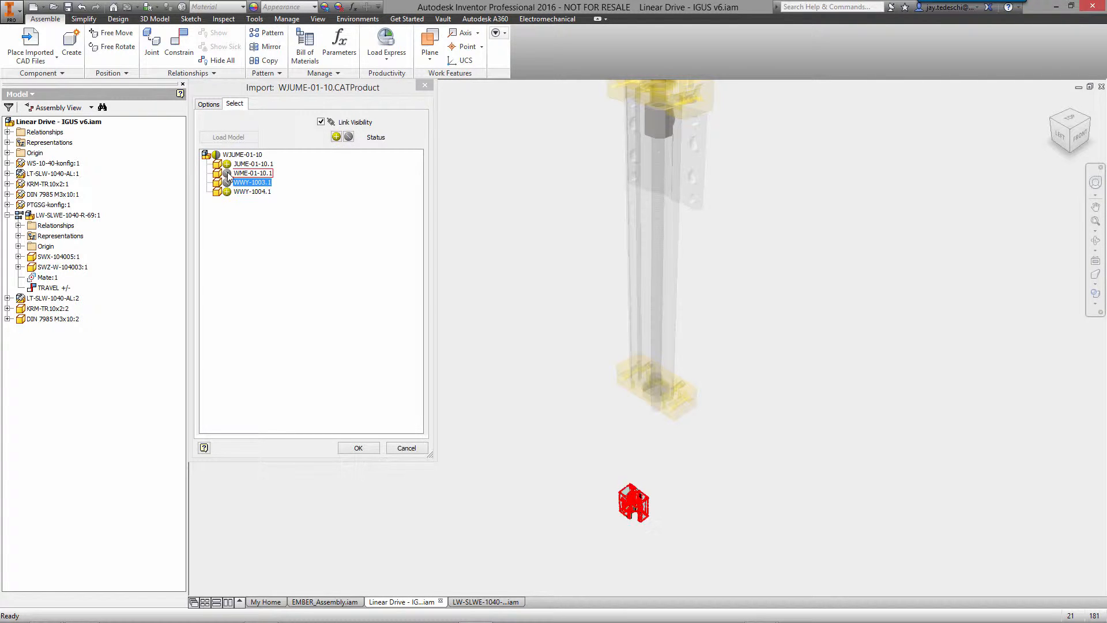
{"action": "left_click", "coordinate": [228, 174]}
{"action": "left_click", "coordinate": [227, 182]}
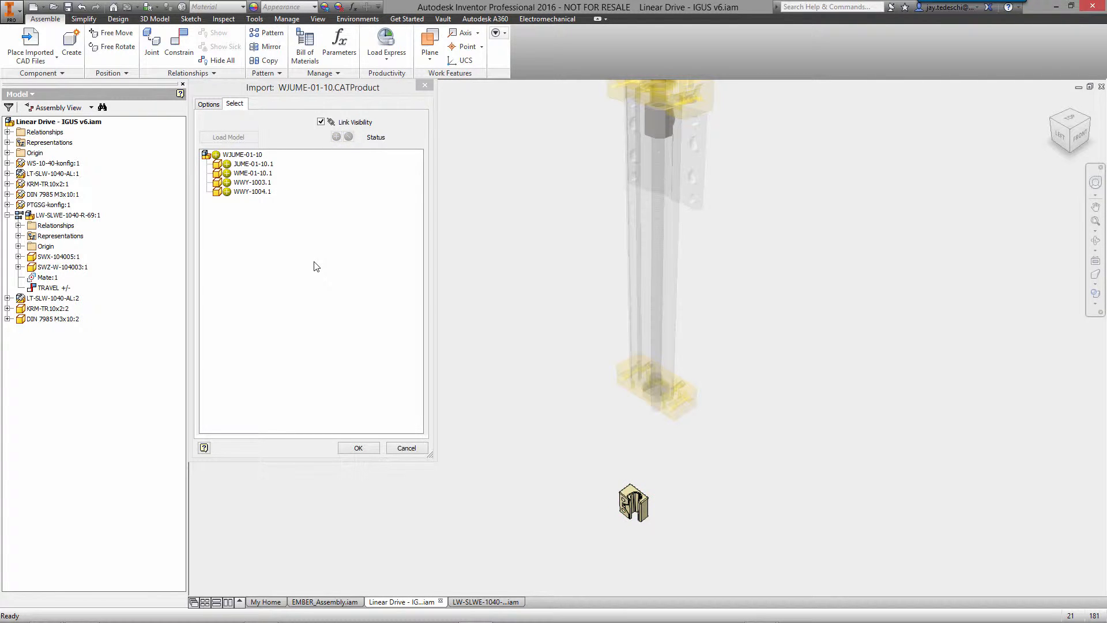
Step: Import the complete WJUME-01-10 bearing assembly and place one instance beside the carriage plate
{"action": "left_click", "coordinate": [243, 155]}
{"action": "left_click", "coordinate": [209, 104]}
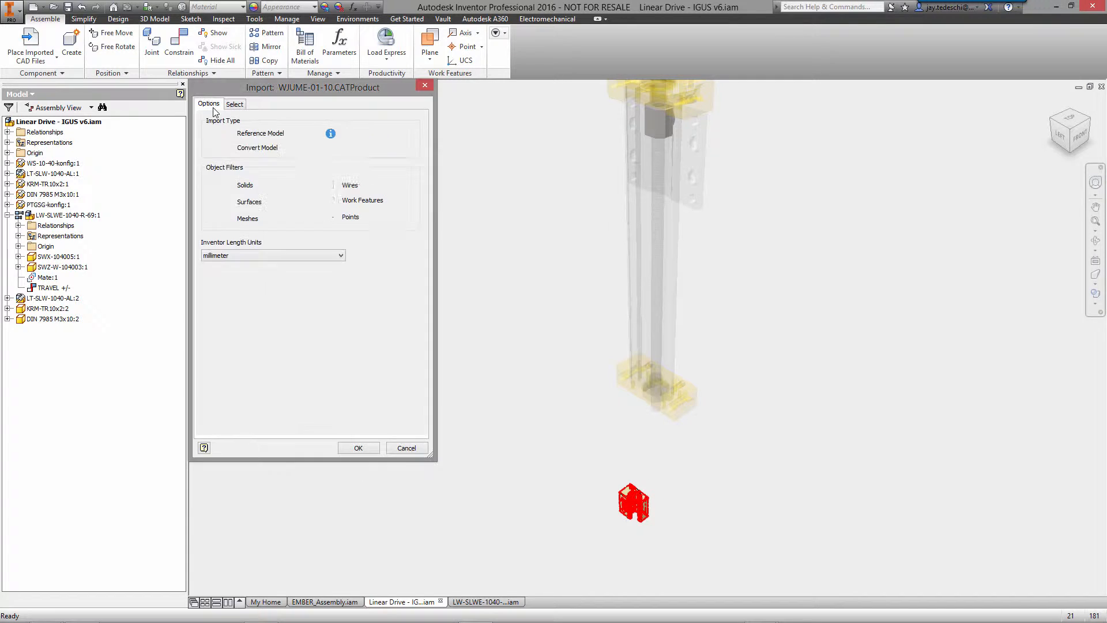
{"action": "left_click", "coordinate": [359, 448]}
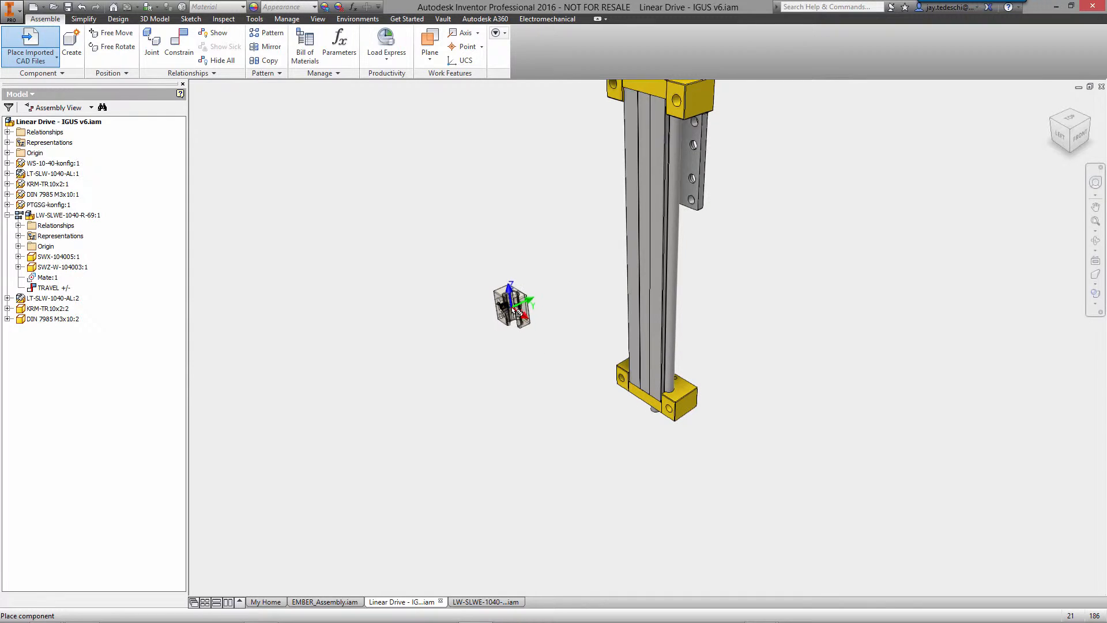
{"action": "right_click", "coordinate": [515, 312]}
{"action": "left_click", "coordinate": [512, 355]}
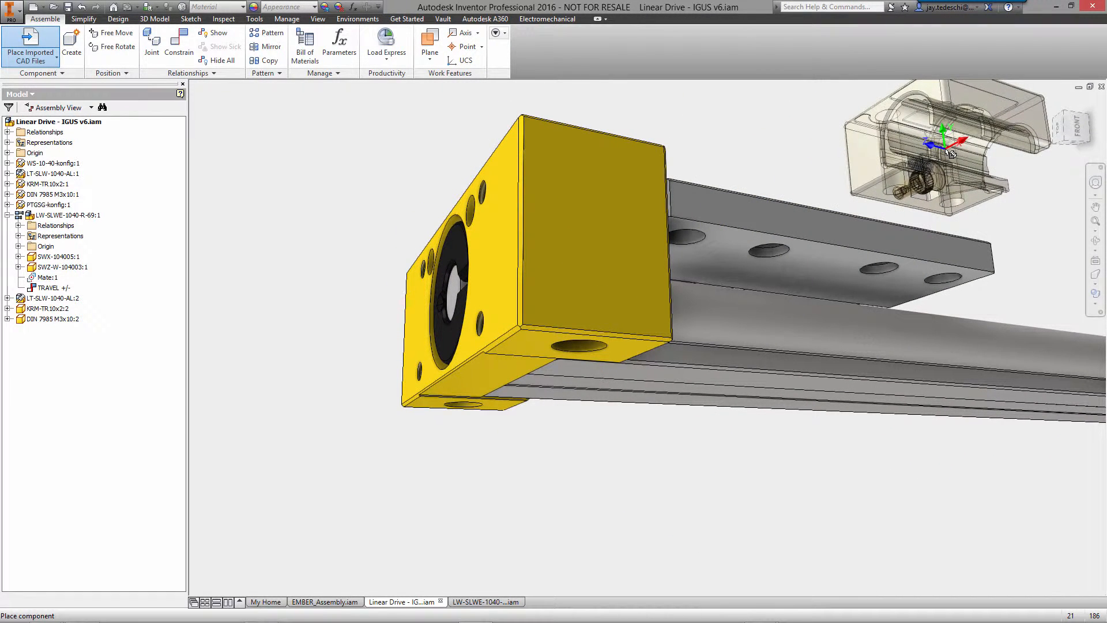
{"action": "left_click", "coordinate": [952, 154]}
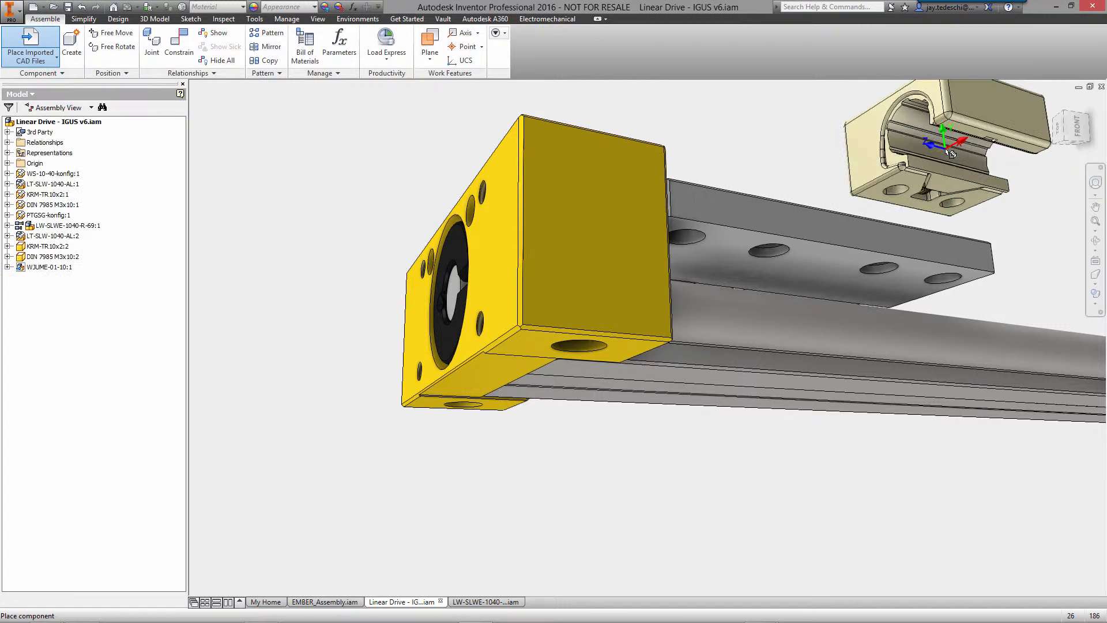
{"action": "right_click", "coordinate": [952, 154]}
{"action": "left_click", "coordinate": [974, 154]}
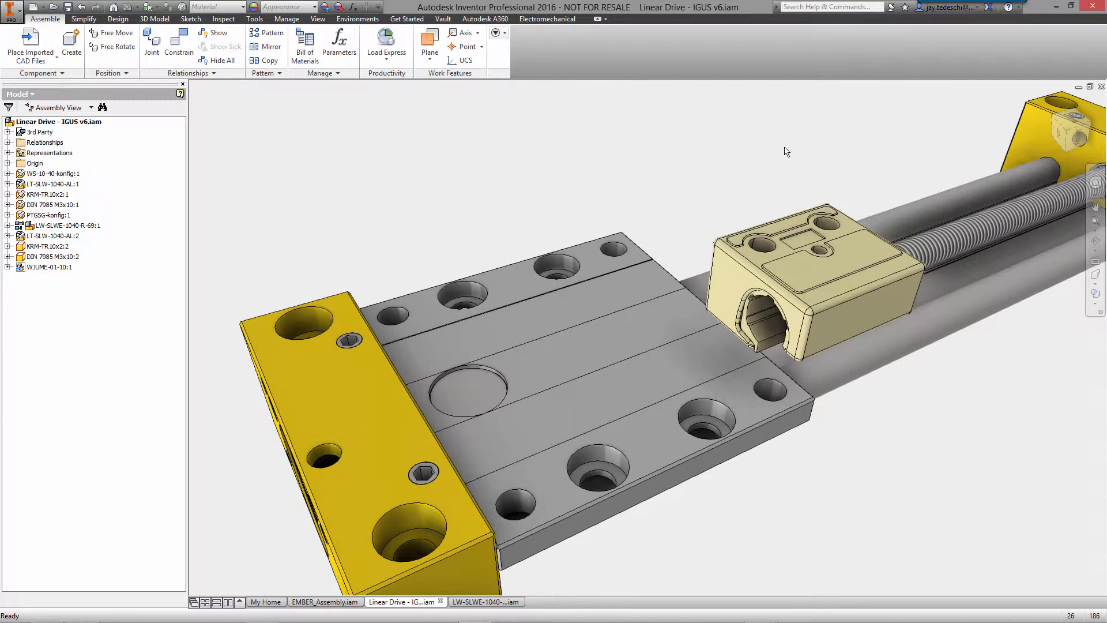
Step: Join the bearing block's mounting hole to the underside of the carriage plate's counterbored hole with a rotational joint, aligning the block's end face to the plate
{"action": "right_click", "coordinate": [785, 149]}
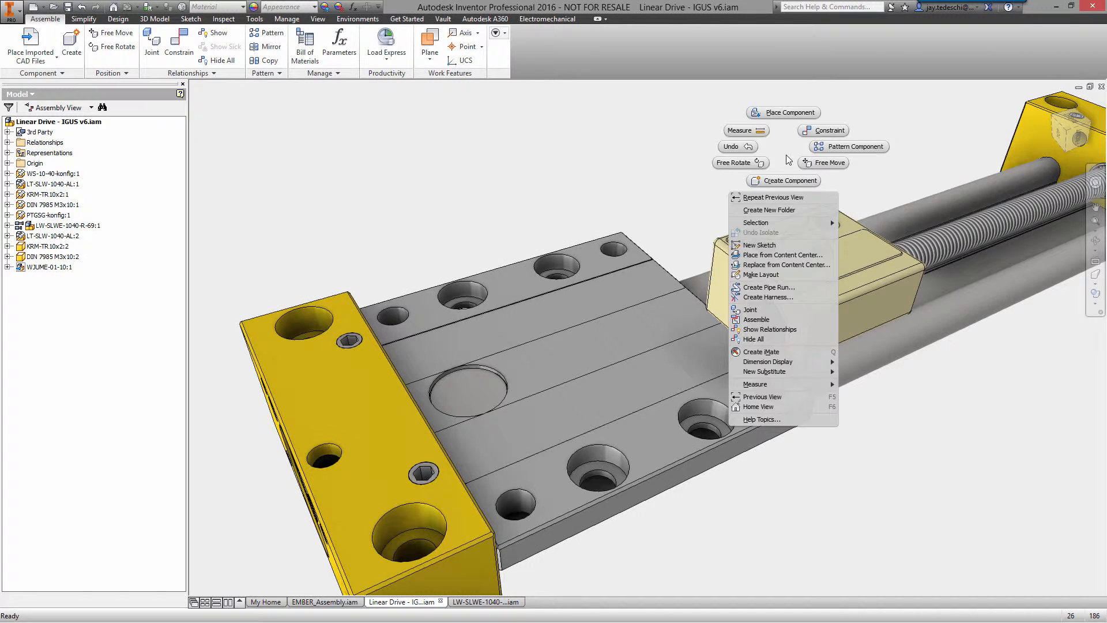
{"action": "left_click", "coordinate": [773, 309]}
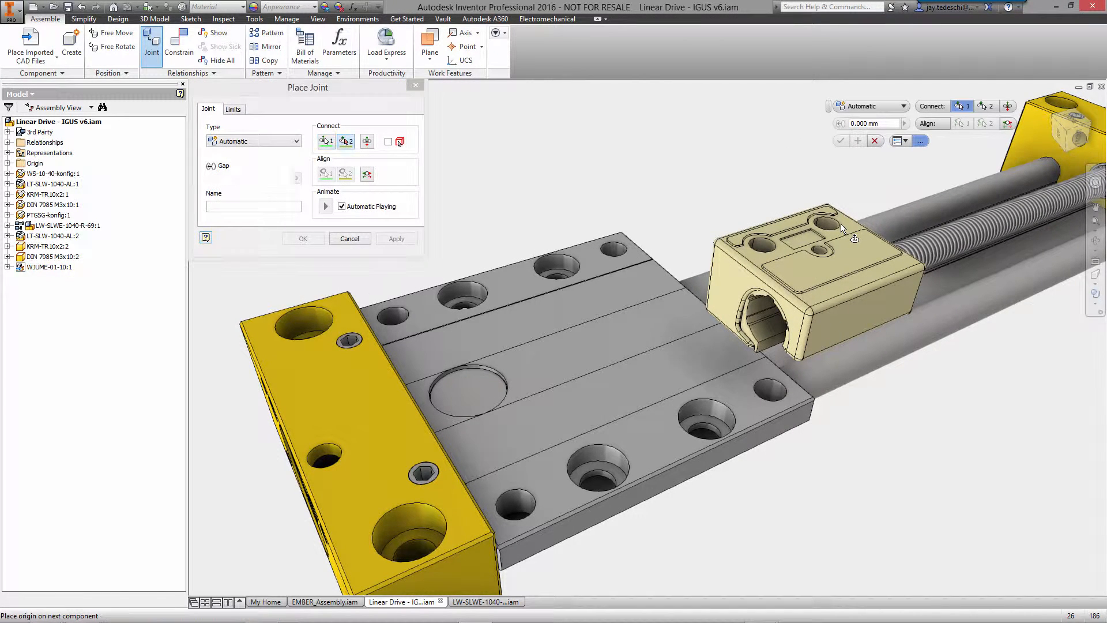
{"action": "left_click", "coordinate": [841, 227]}
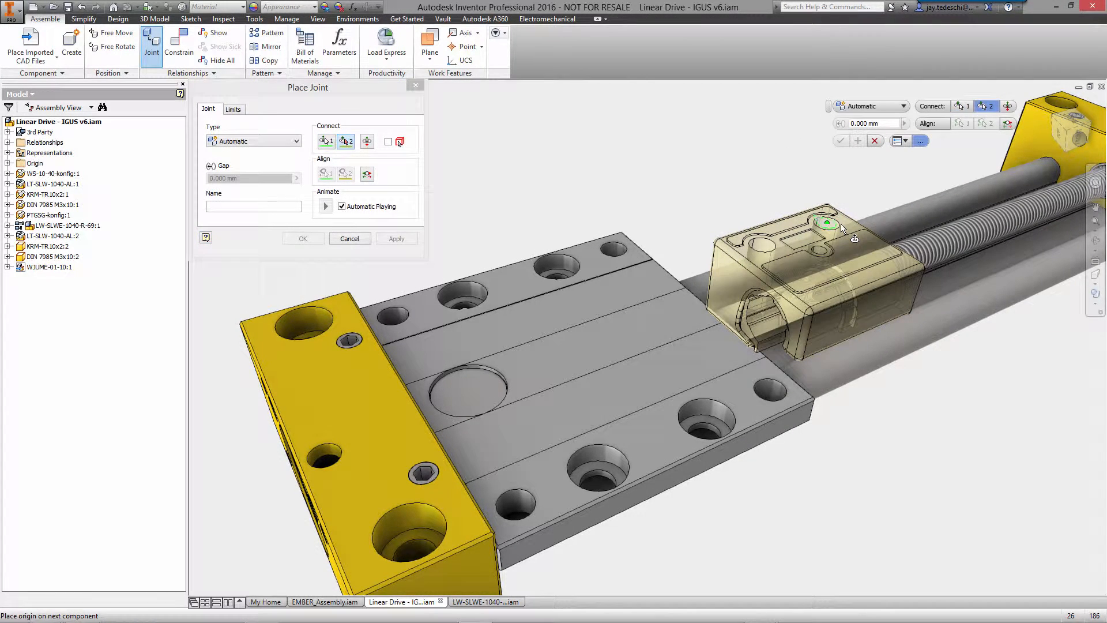
{"action": "left_click", "coordinate": [713, 430]}
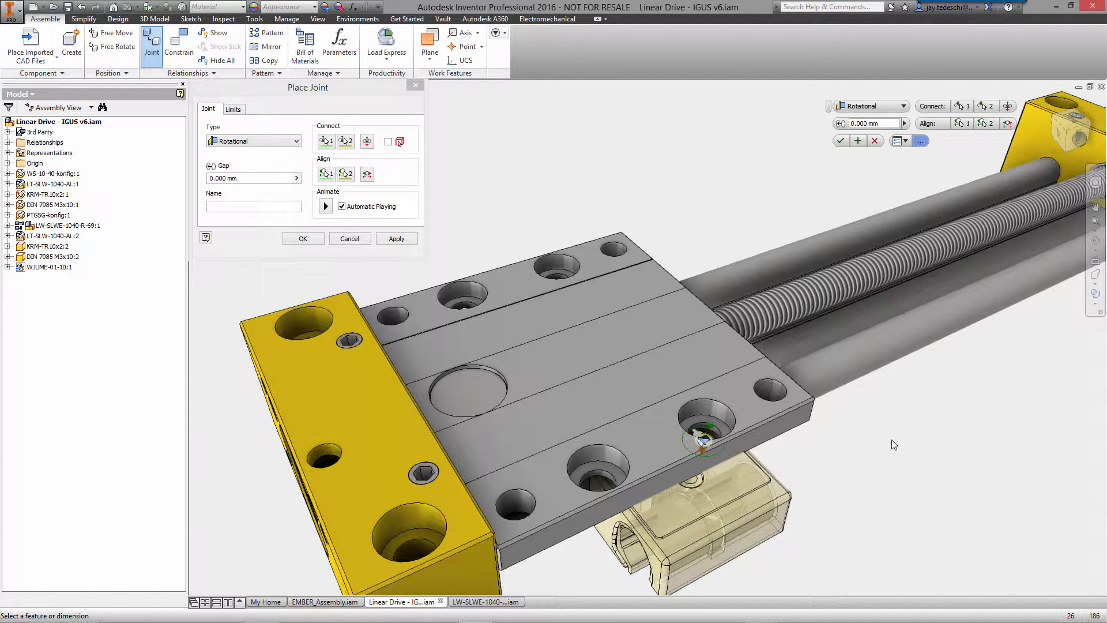
{"action": "middle_click_drag", "start_coordinate": [891, 440], "coordinate": [931, 380], "text": "shift"}
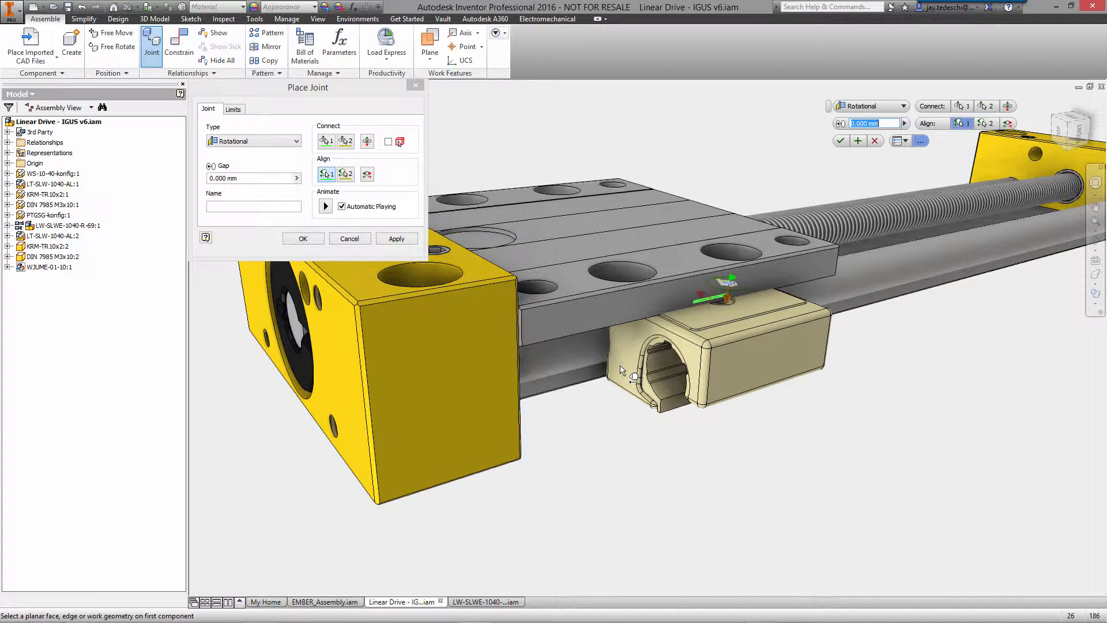
{"action": "left_click", "coordinate": [636, 368]}
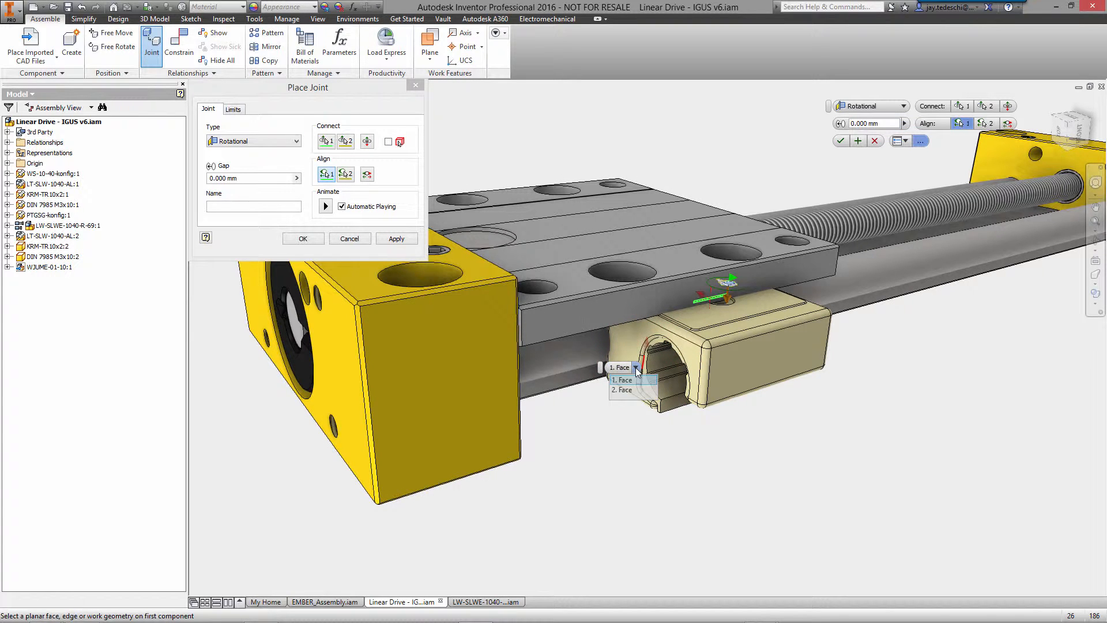
{"action": "left_click", "coordinate": [623, 390]}
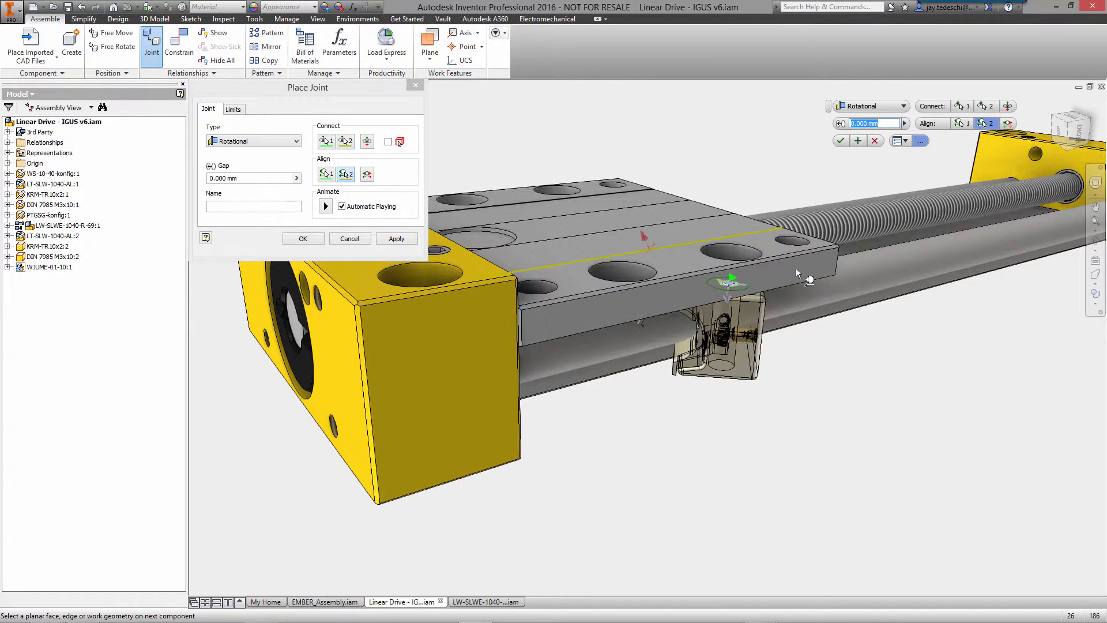
{"action": "left_click", "coordinate": [841, 140]}
Step: Connect the bearing block's bore to the round guide rail with a cylindrical joint
{"action": "scroll", "coordinate": [865, 406], "scroll_direction": "up", "scroll_amount": 10}
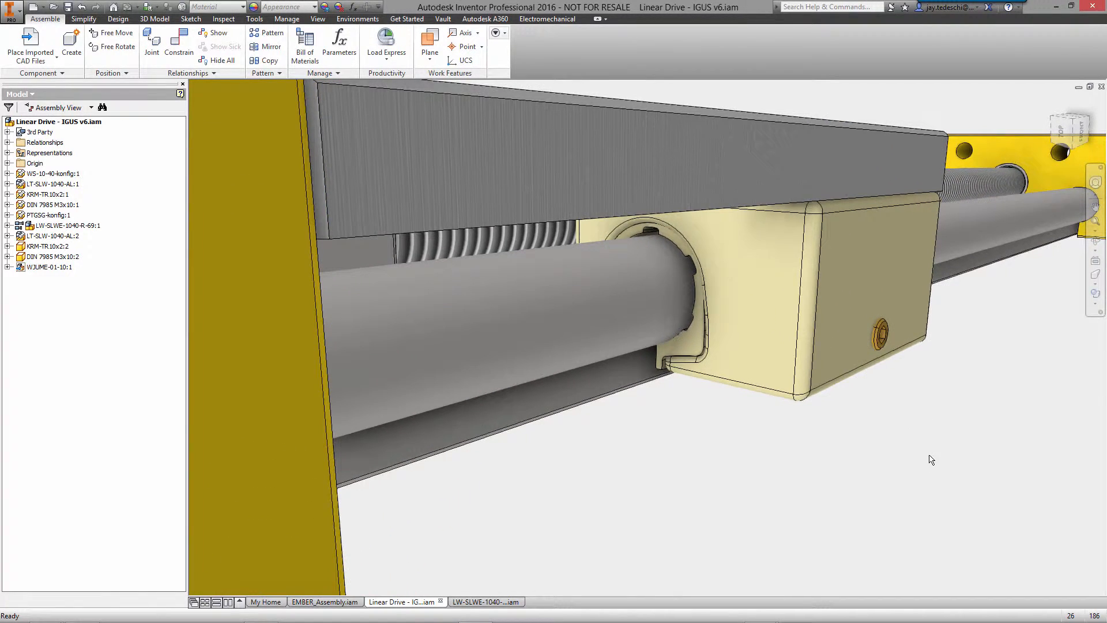
{"action": "right_click", "coordinate": [931, 459]}
{"action": "left_click", "coordinate": [921, 294]}
{"action": "left_click", "coordinate": [695, 291]}
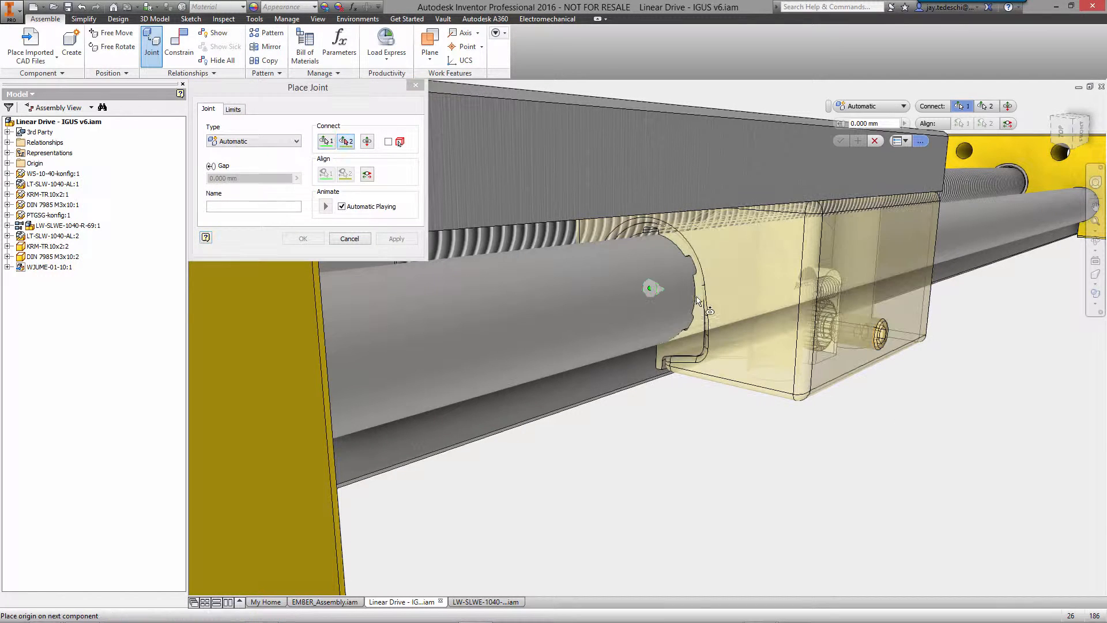
{"action": "left_click", "coordinate": [579, 307]}
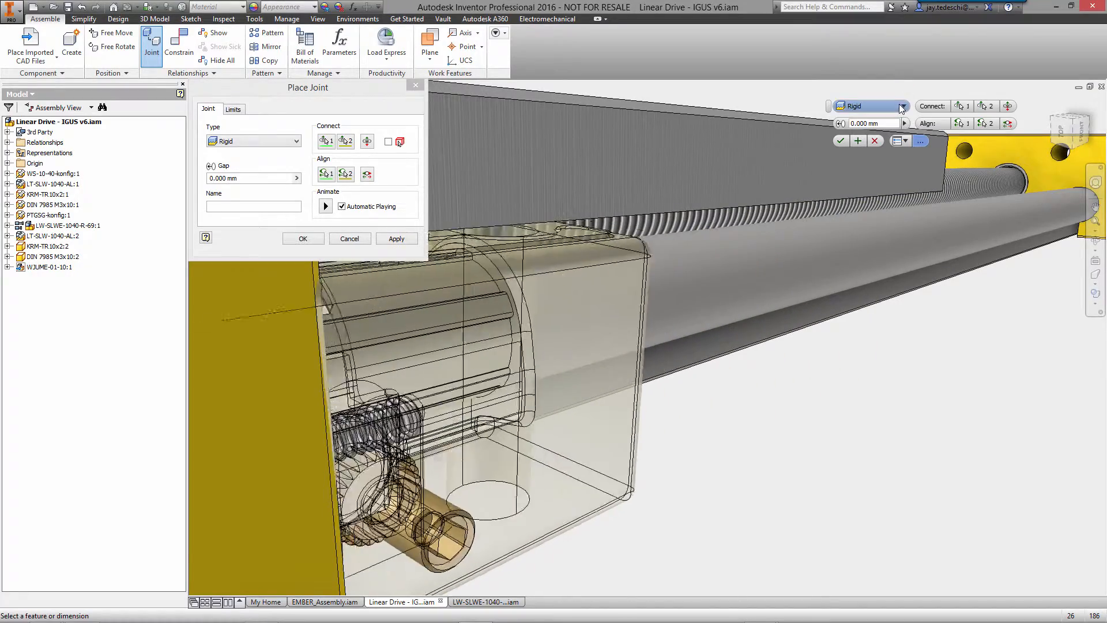
{"action": "left_click", "coordinate": [903, 107]}
{"action": "left_click", "coordinate": [877, 161]}
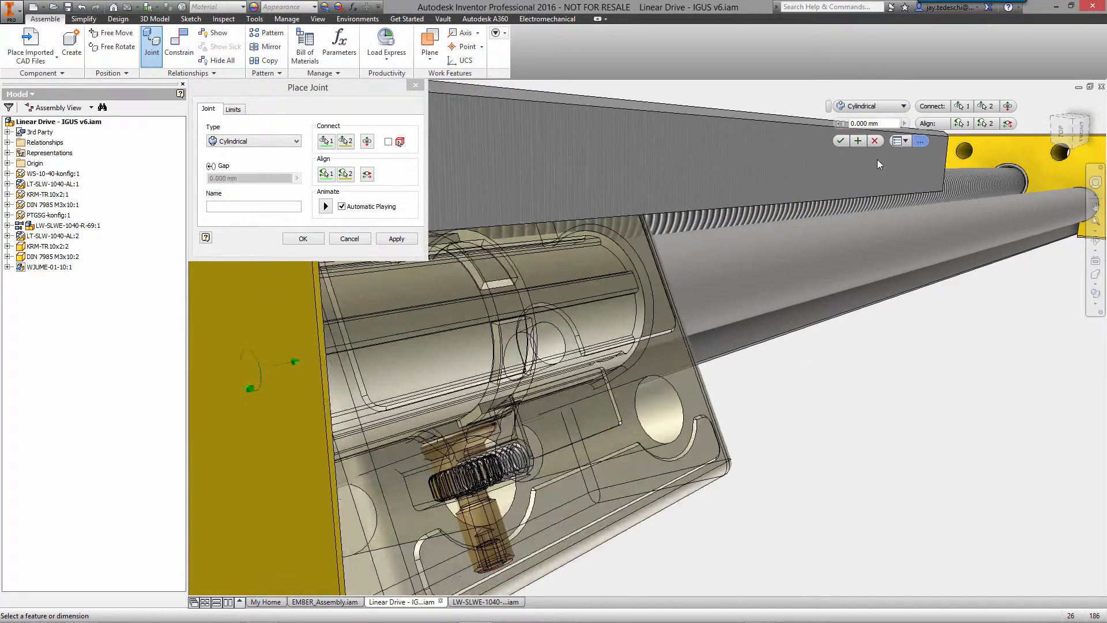
{"action": "left_click", "coordinate": [841, 141]}
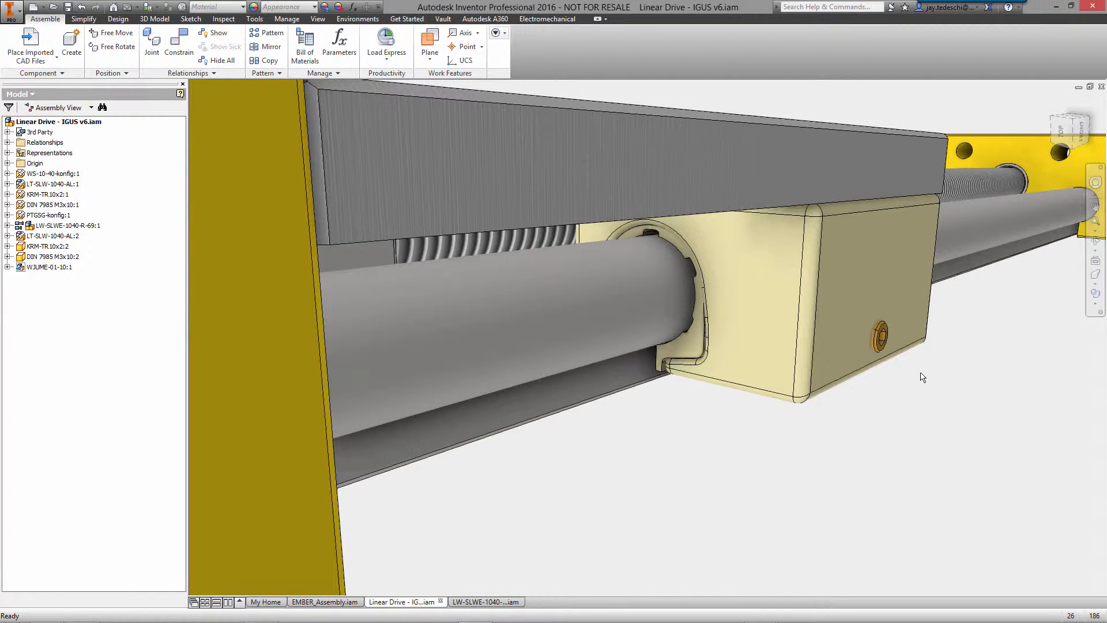
Step: Pattern the bearing block in a rectangular pattern of 2 along the carriage plate's long edge, spaced 40 mm, with the direction flipped toward the yellow end block
{"action": "middle_click_drag", "start_coordinate": [933, 380], "coordinate": [912, 178], "text": "shift"}
{"action": "scroll", "coordinate": [912, 177], "scroll_direction": "up", "scroll_amount": 3}
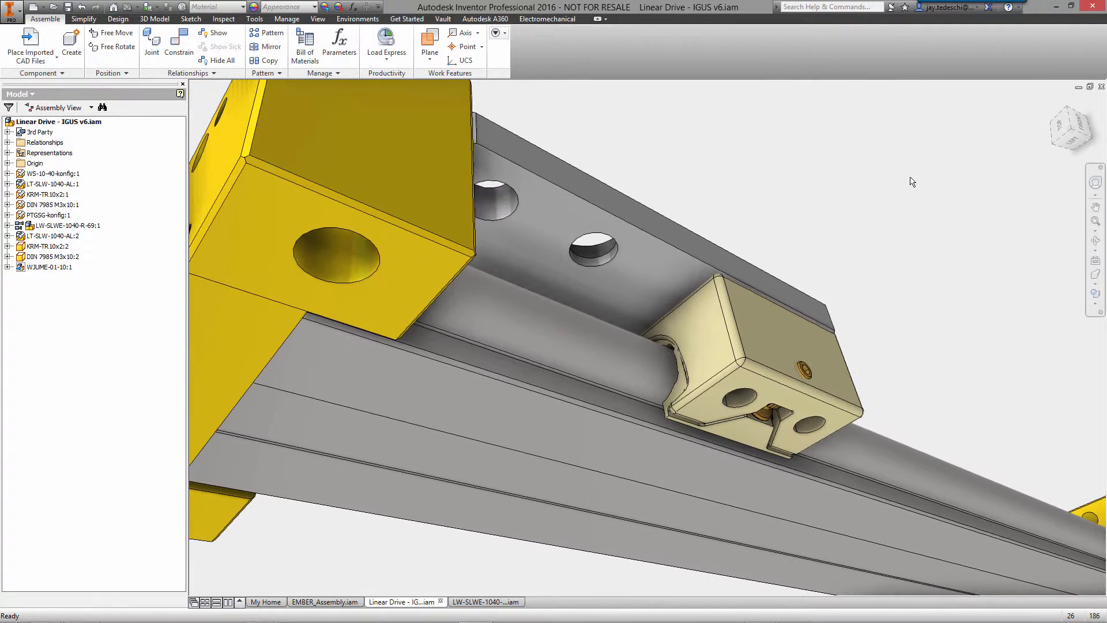
{"action": "left_click", "coordinate": [275, 36]}
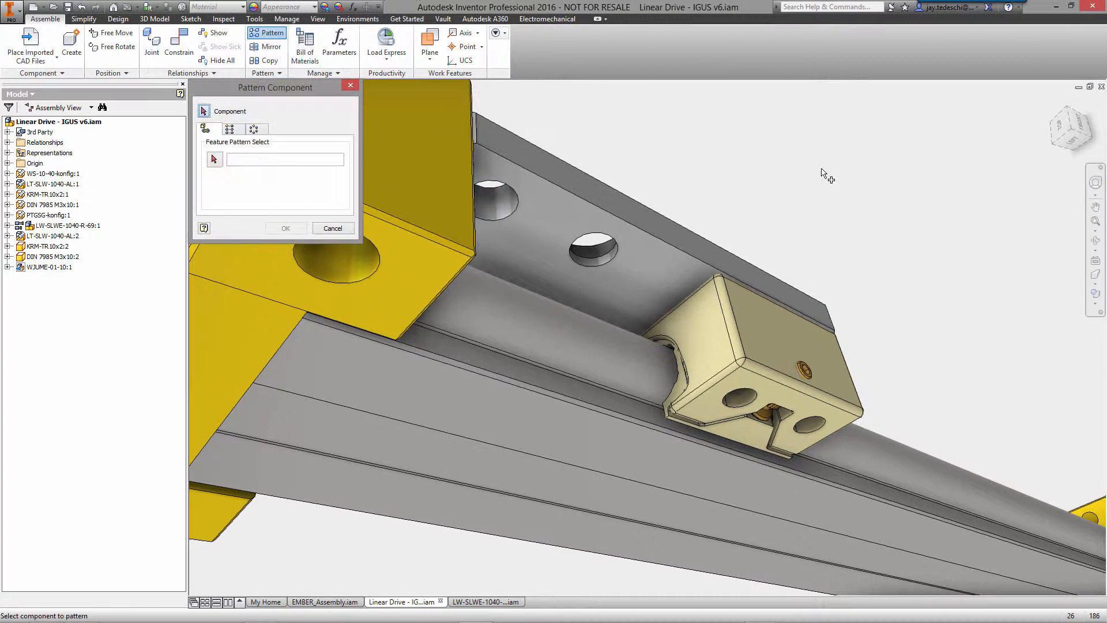
{"action": "left_click", "coordinate": [782, 383]}
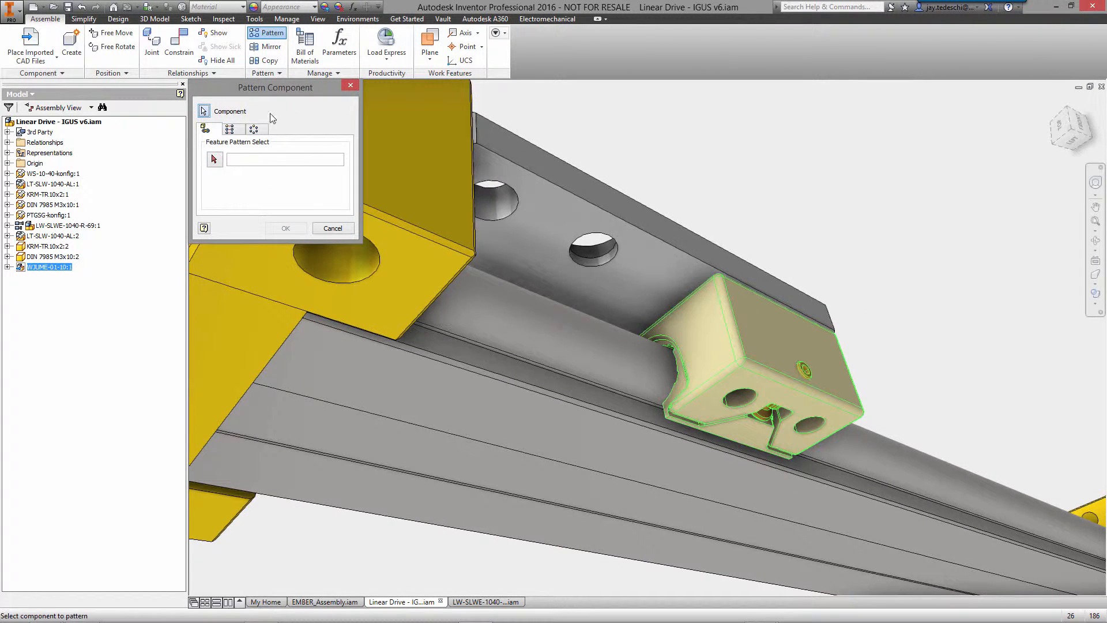
{"action": "left_click", "coordinate": [230, 129]}
{"action": "left_click", "coordinate": [215, 160]}
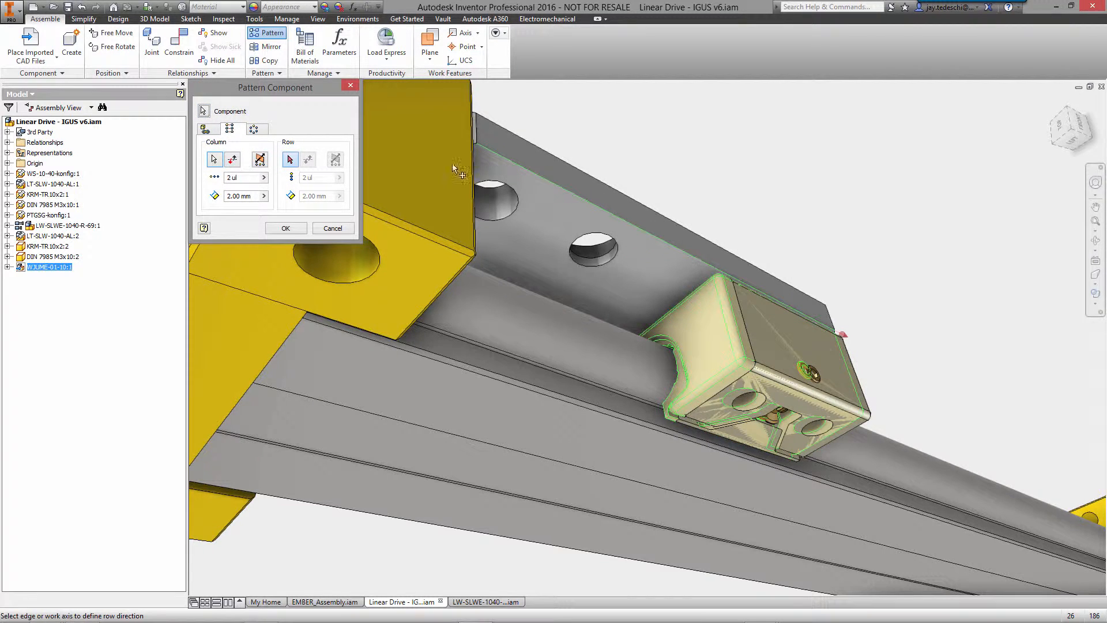
{"action": "left_click_drag", "start_coordinate": [252, 197], "coordinate": [227, 197]}
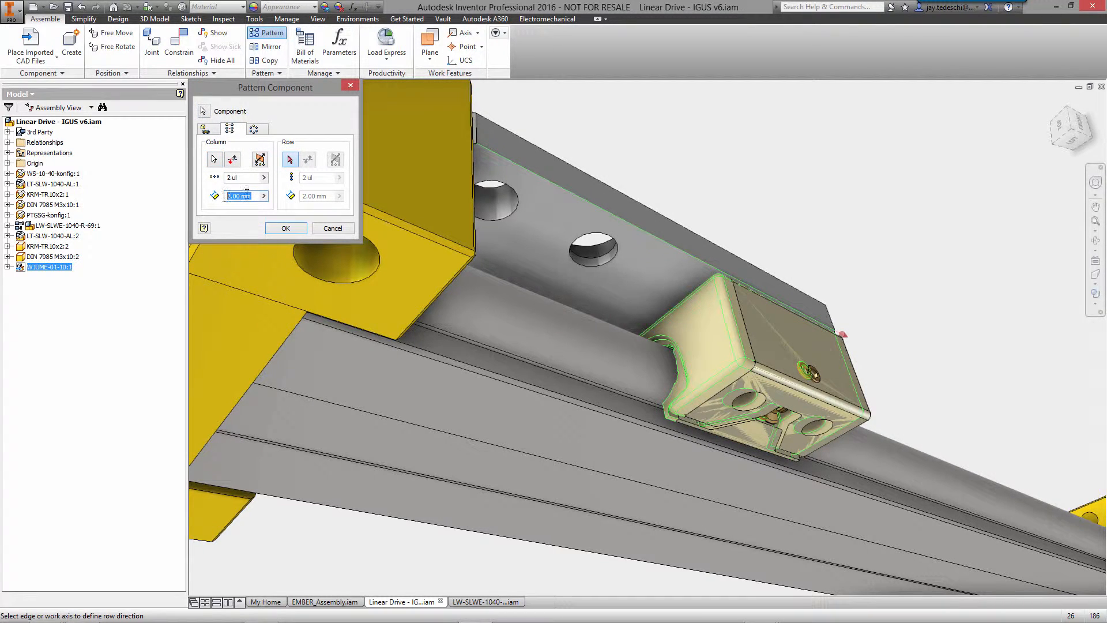
{"action": "type", "text": "40"}
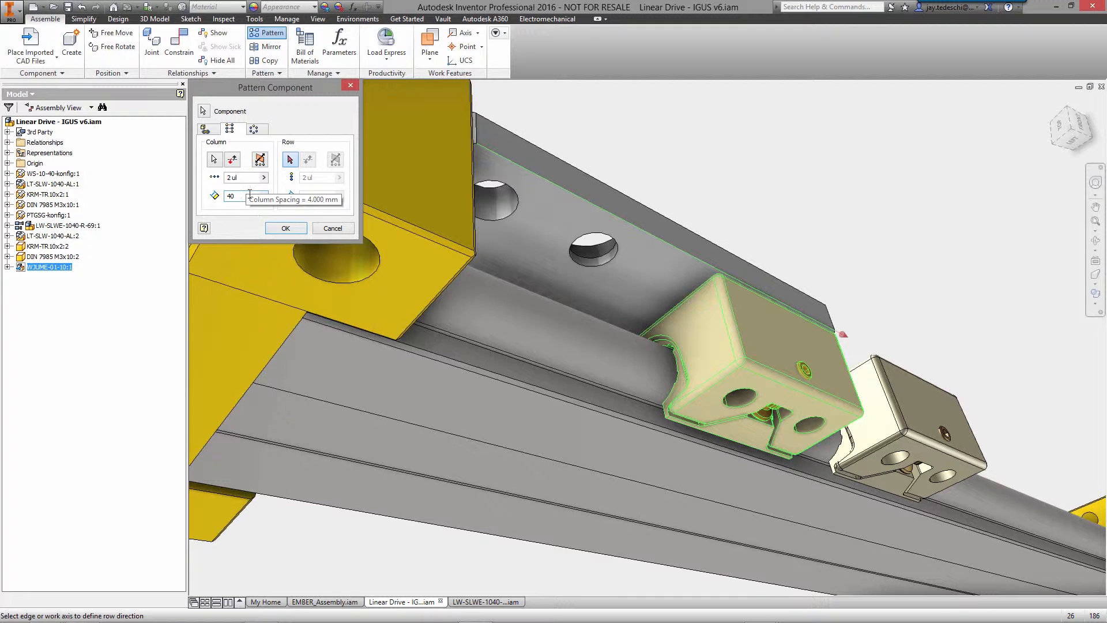
{"action": "left_click", "coordinate": [233, 163]}
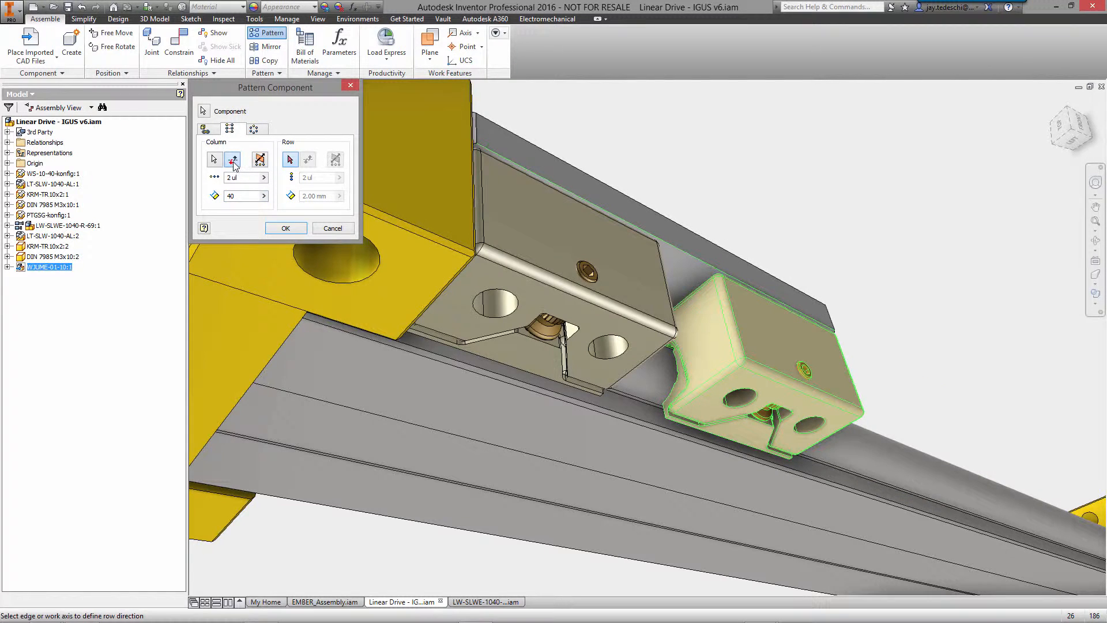
{"action": "left_click", "coordinate": [285, 228]}
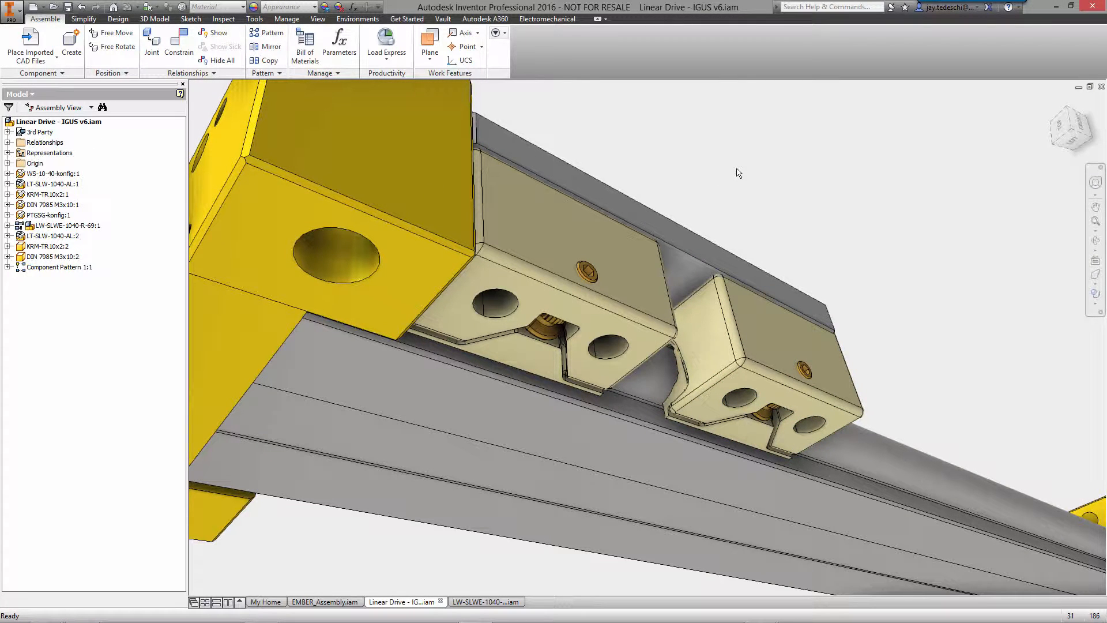
Step: Pattern the existing bearing pattern circularly about the Z axis of SWX-104005:1, with 2 instances at 180 degrees
{"action": "left_click", "coordinate": [269, 33]}
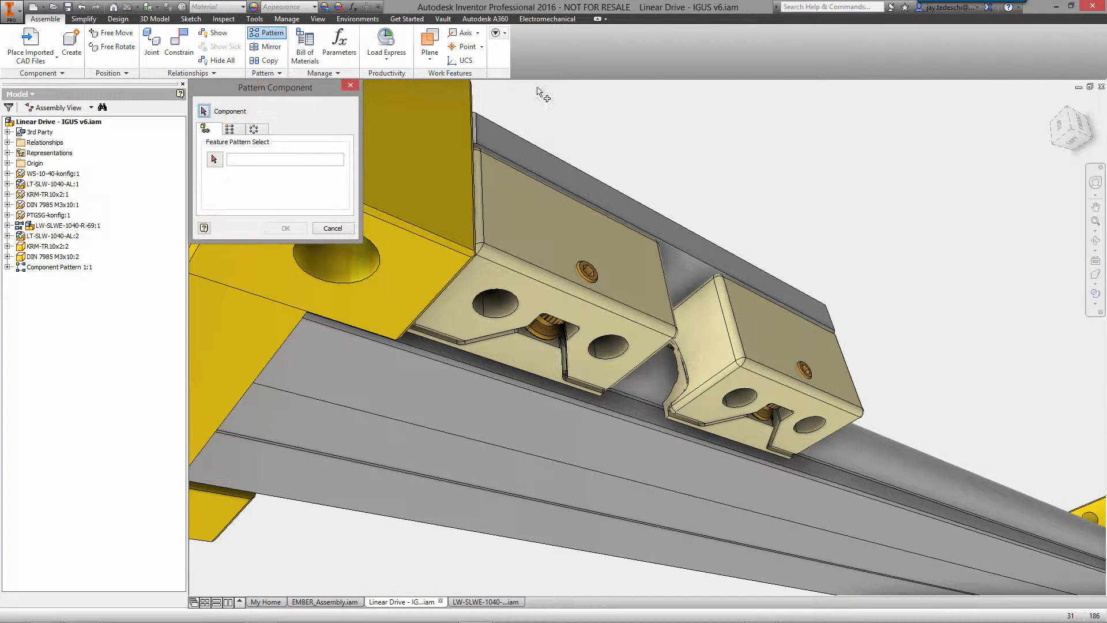
{"action": "left_click", "coordinate": [60, 267]}
{"action": "left_click", "coordinate": [254, 129]}
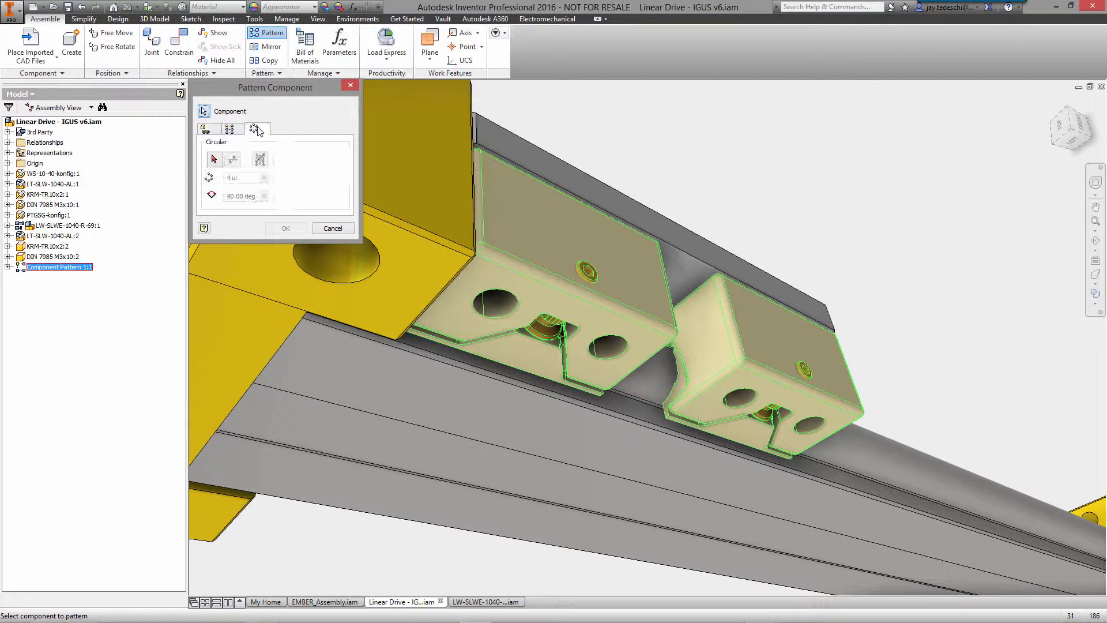
{"action": "left_click", "coordinate": [8, 225]}
{"action": "left_click", "coordinate": [18, 267]}
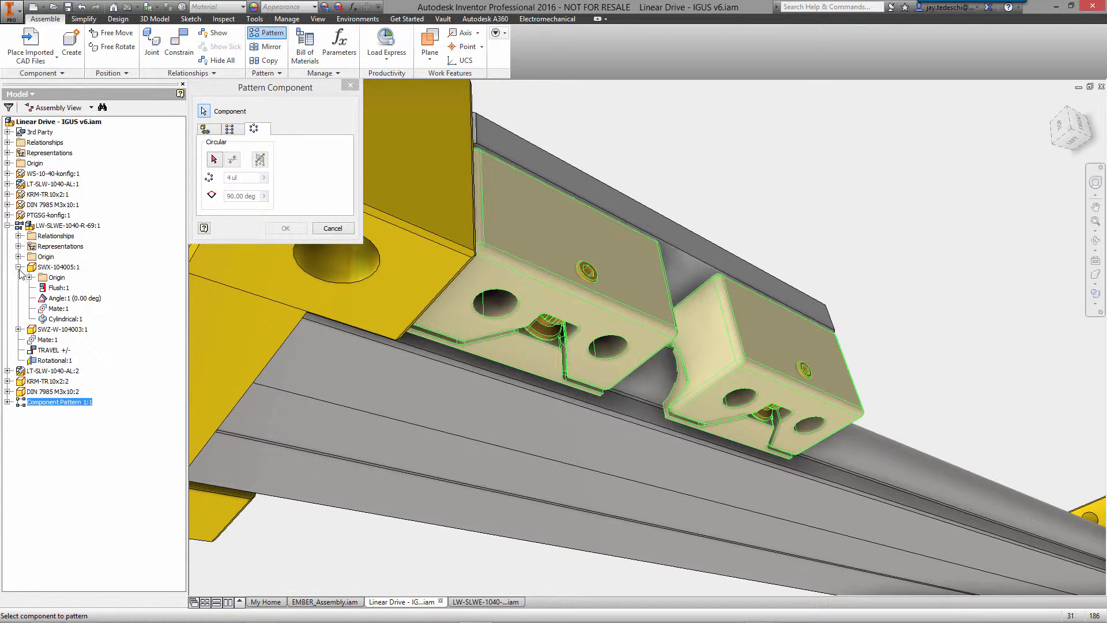
{"action": "left_click", "coordinate": [29, 277]}
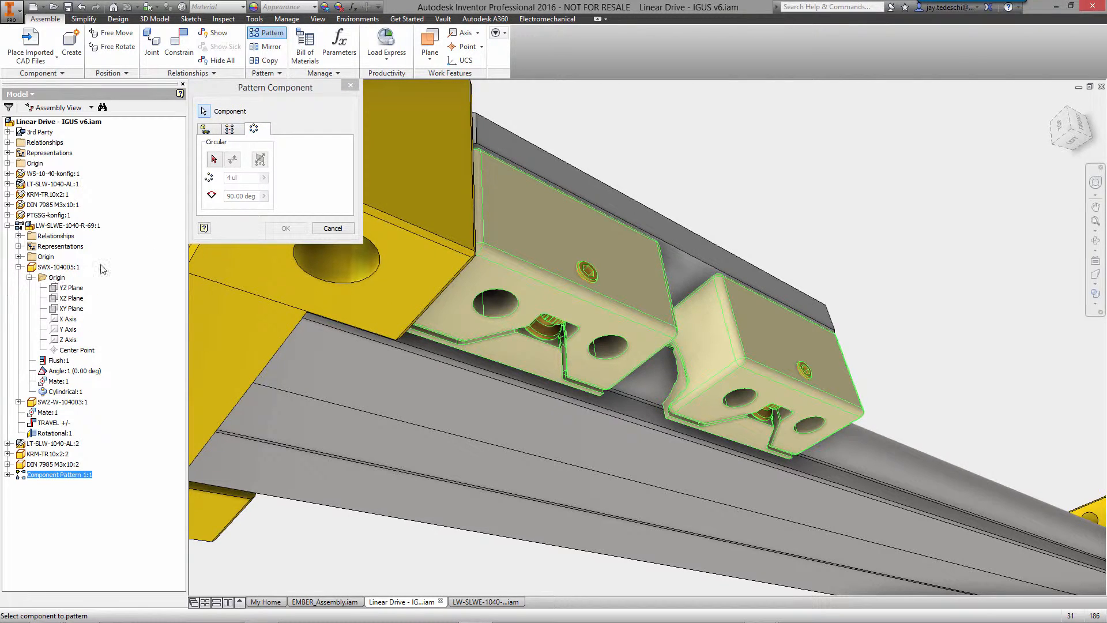
{"action": "left_click", "coordinate": [214, 160]}
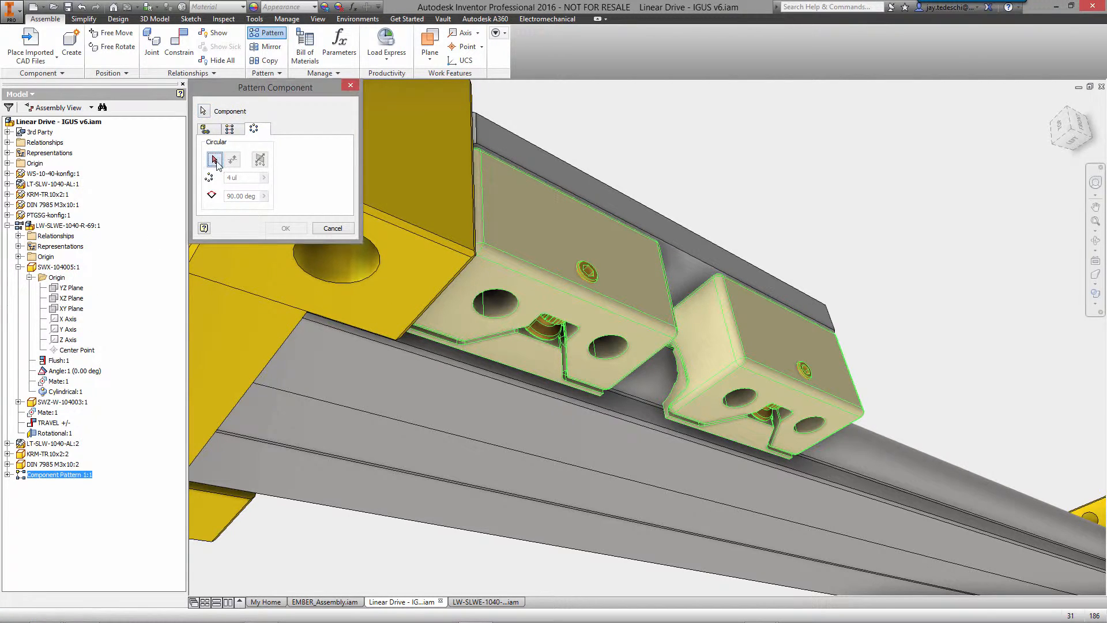
{"action": "left_click", "coordinate": [68, 340]}
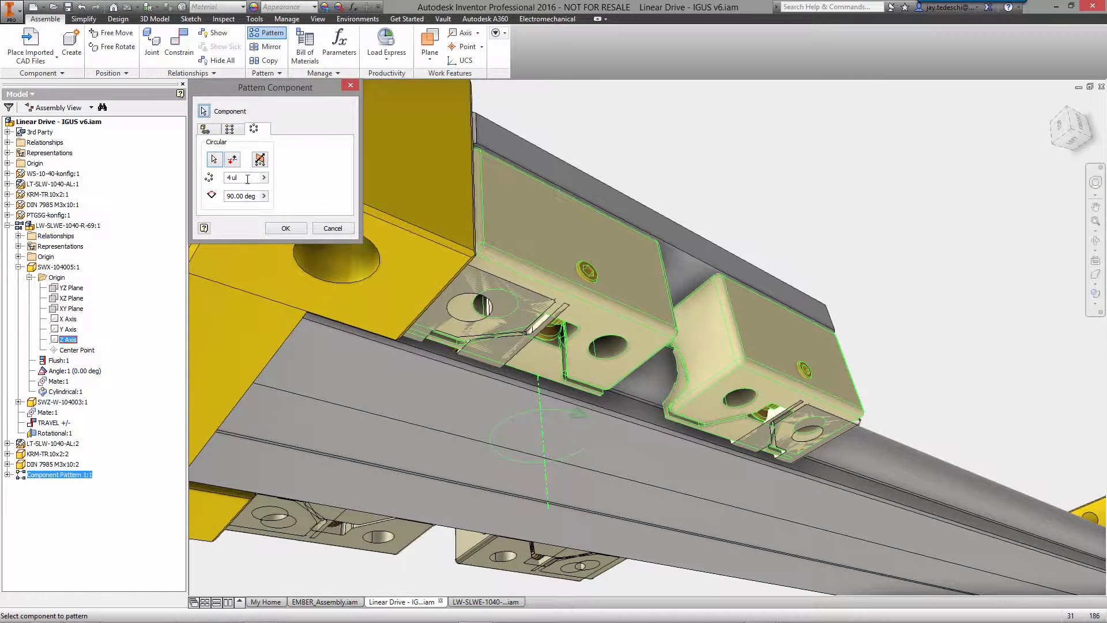
{"action": "left_click_drag", "start_coordinate": [247, 179], "coordinate": [224, 200]}
{"action": "type", "text": "2"}
{"action": "type", "text": "180"}
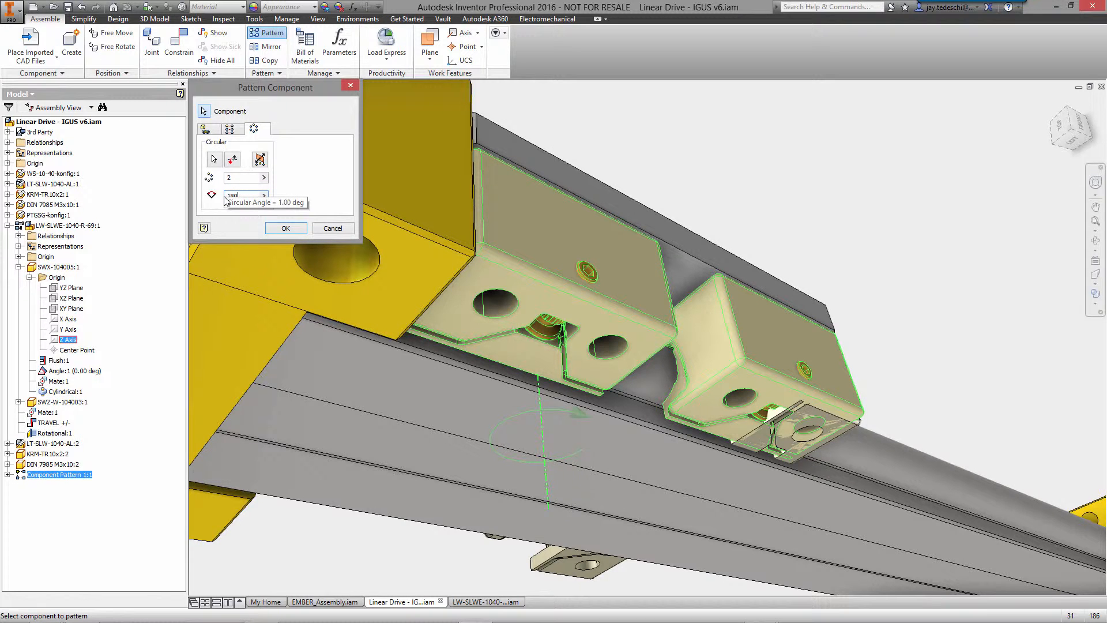
{"action": "left_click", "coordinate": [286, 228]}
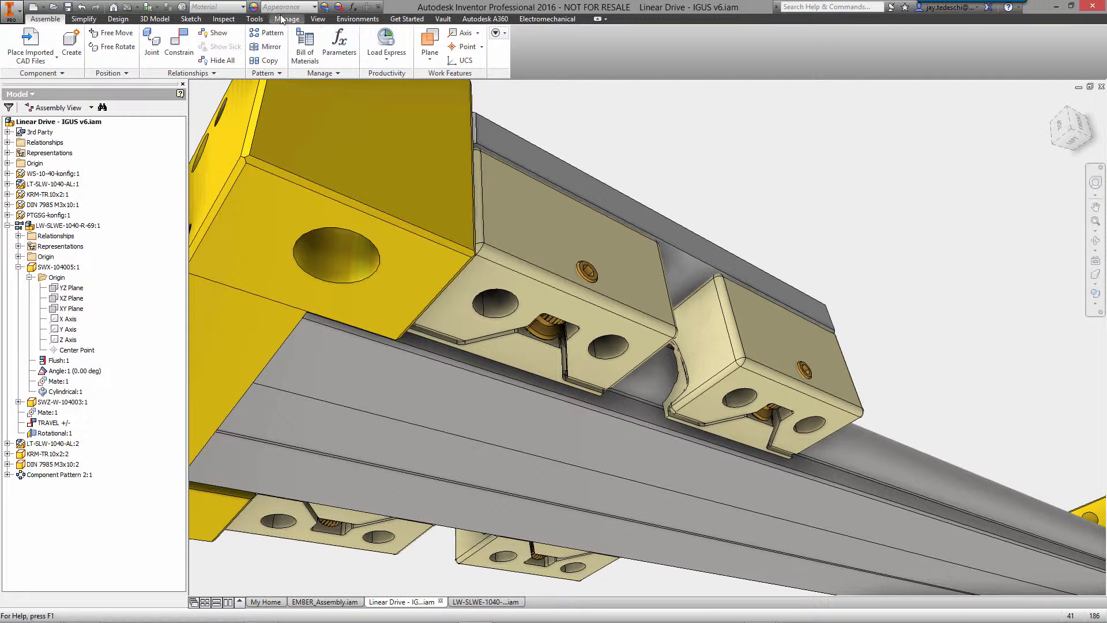
Step: Analyze interference between the carriage with its bearings and lead screw as one set, excluding the rail profile, and the yellow end block as the other
{"action": "left_click", "coordinate": [224, 19]}
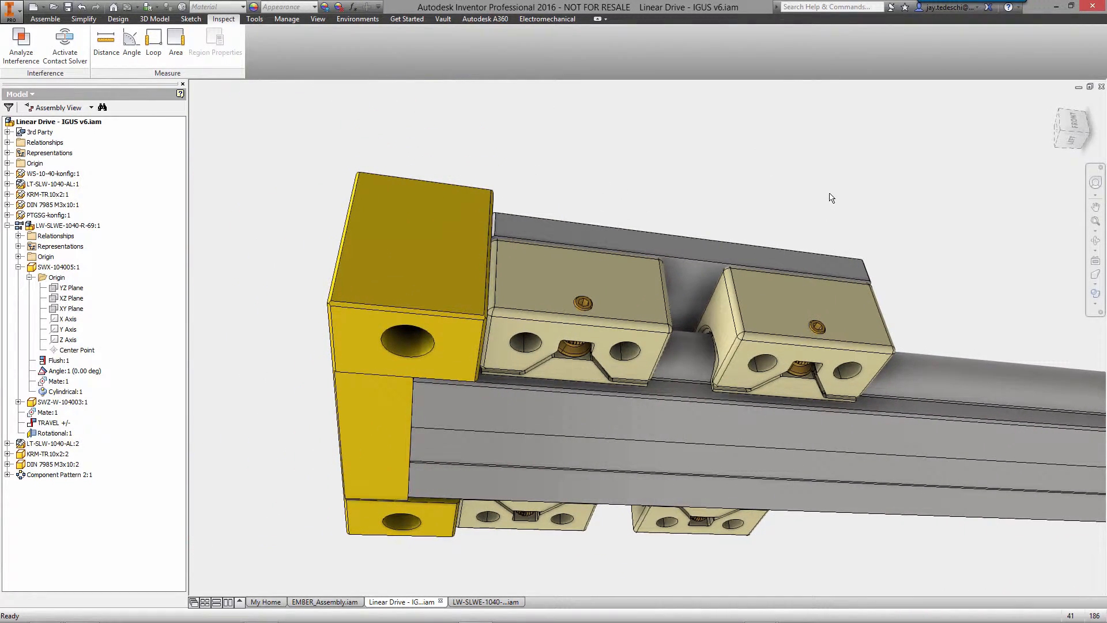
{"action": "left_click", "coordinate": [21, 45]}
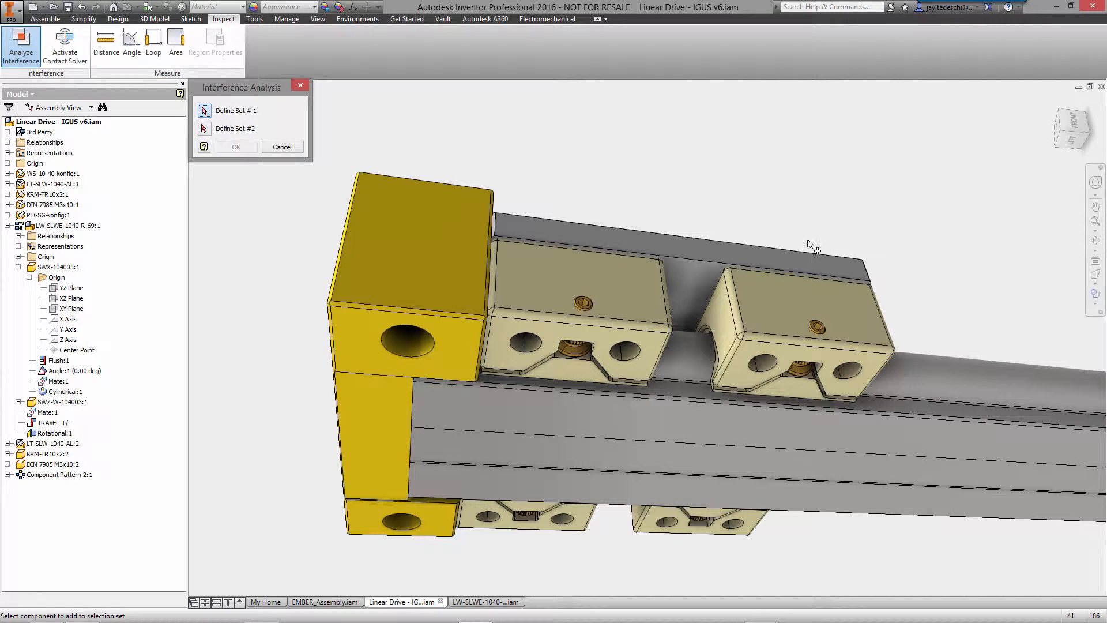
{"action": "left_click_drag", "start_coordinate": [771, 208], "coordinate": [553, 580]}
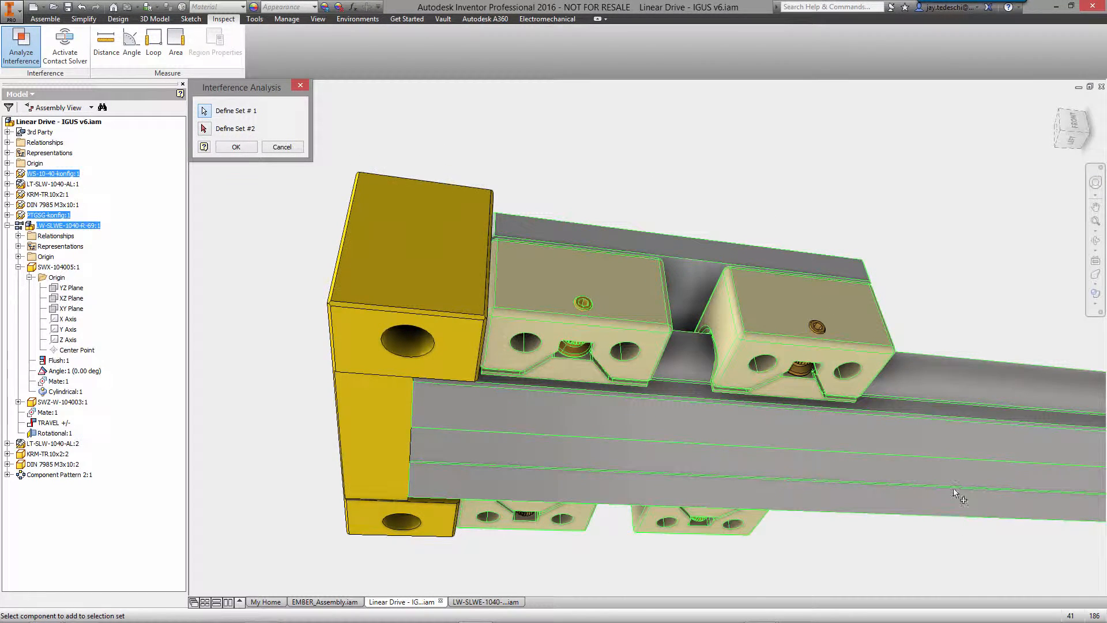
{"action": "left_click", "coordinate": [953, 488], "text": "ctrl"}
{"action": "left_click", "coordinate": [204, 128]}
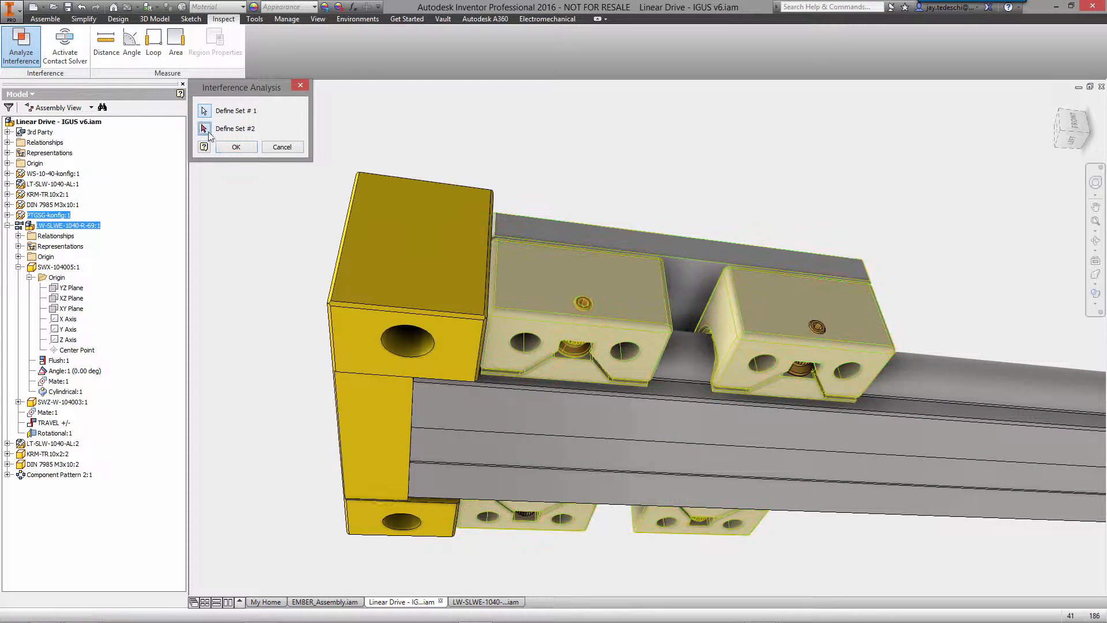
{"action": "left_click", "coordinate": [414, 254]}
{"action": "left_click", "coordinate": [246, 149]}
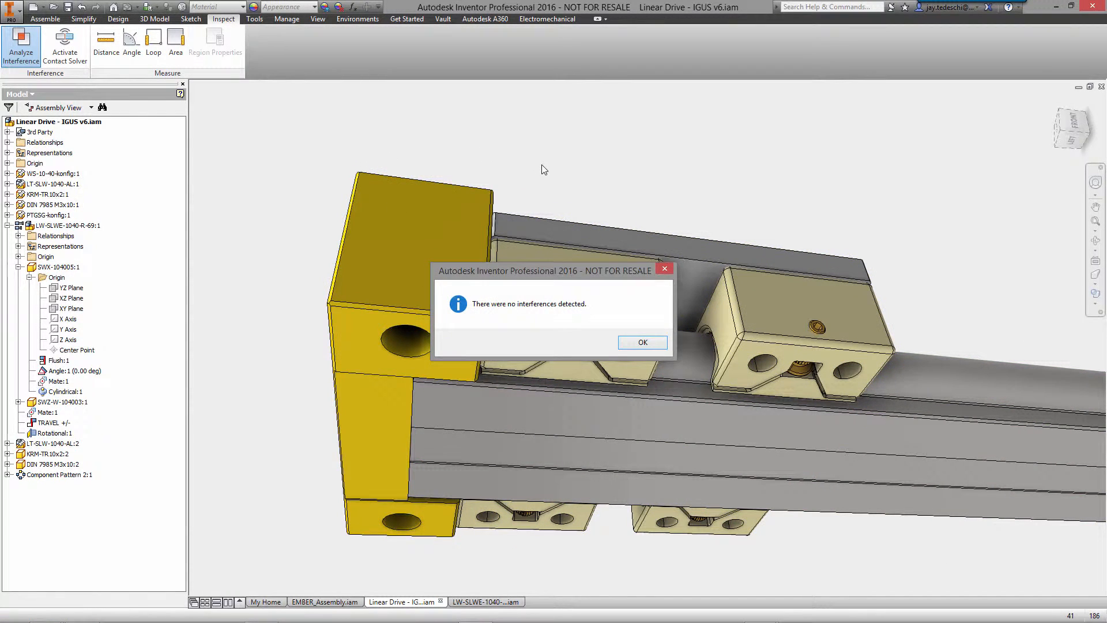
{"action": "left_click", "coordinate": [640, 347]}
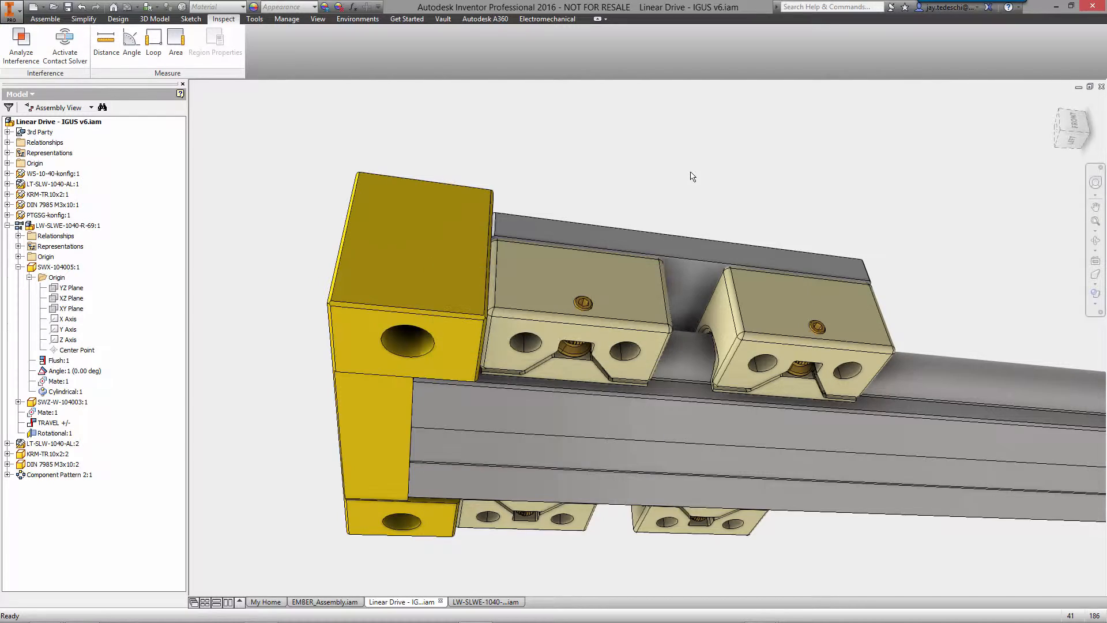
Step: Choose the DIN 6912 socket head bolt from the Content Center, filtering the socket head bolts to the DIN standard
{"action": "key", "text": "F6"}
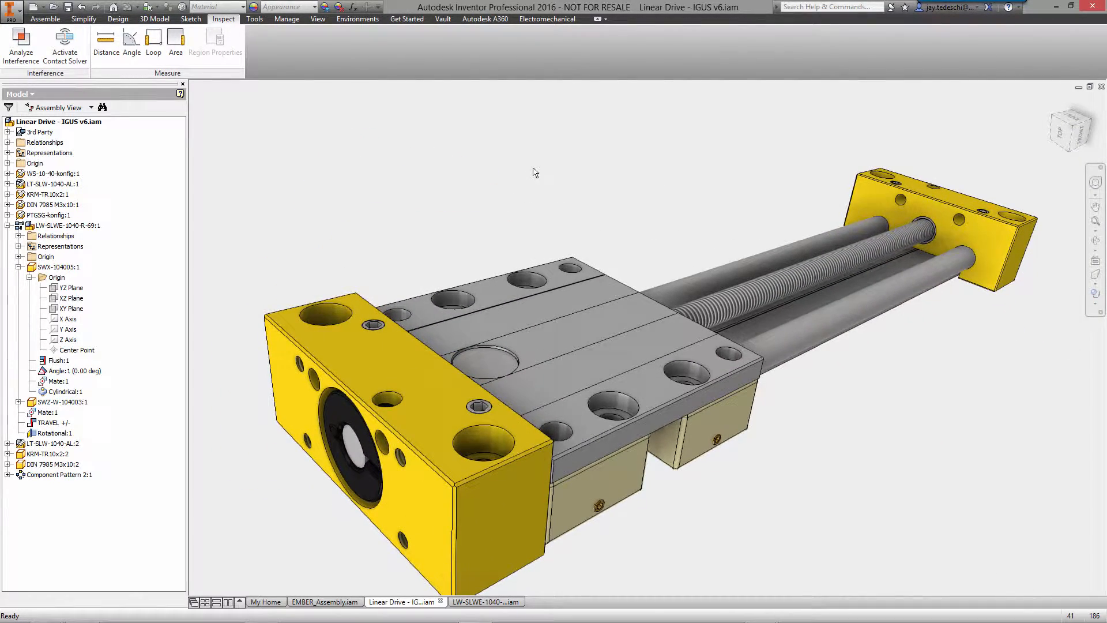
{"action": "left_click", "coordinate": [45, 19]}
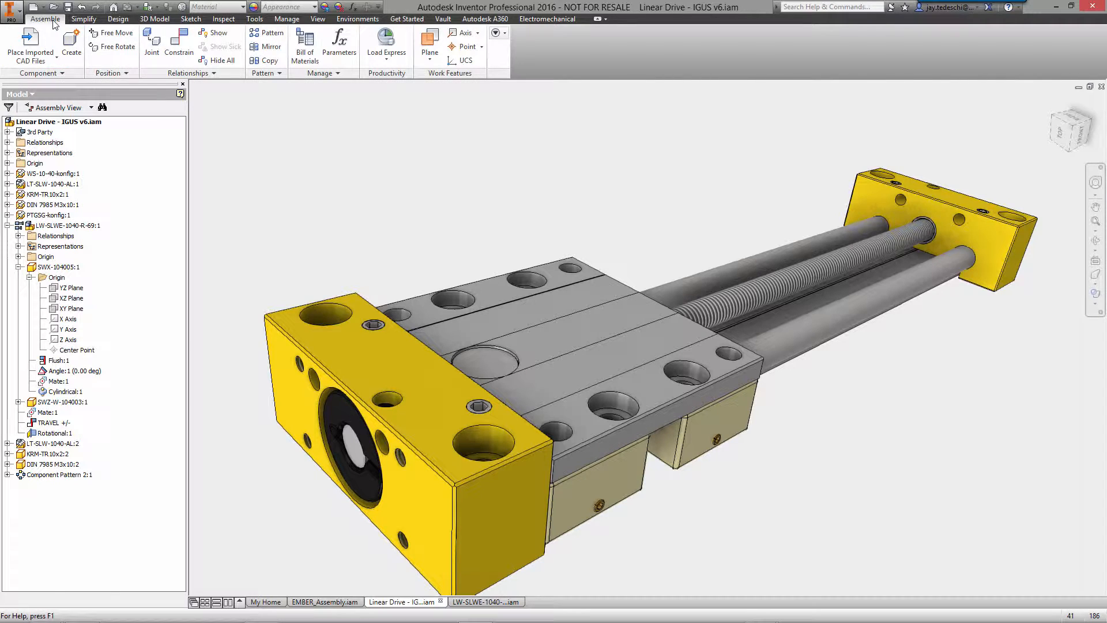
{"action": "left_click", "coordinate": [45, 62]}
{"action": "left_click", "coordinate": [64, 125]}
{"action": "left_click", "coordinate": [15, 79]}
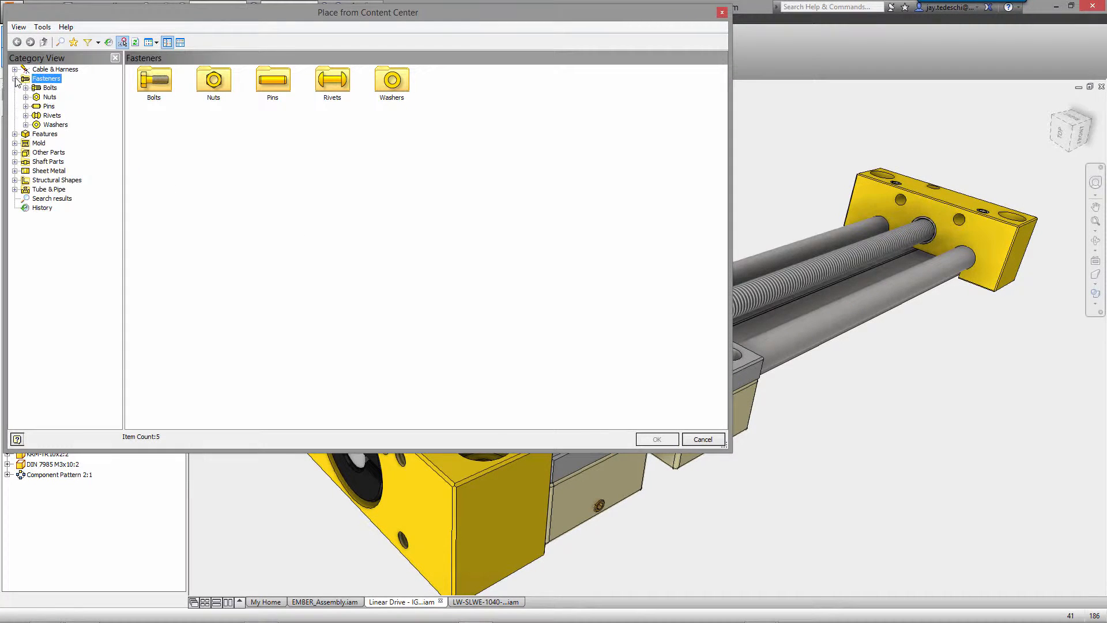
{"action": "left_click", "coordinate": [26, 87]}
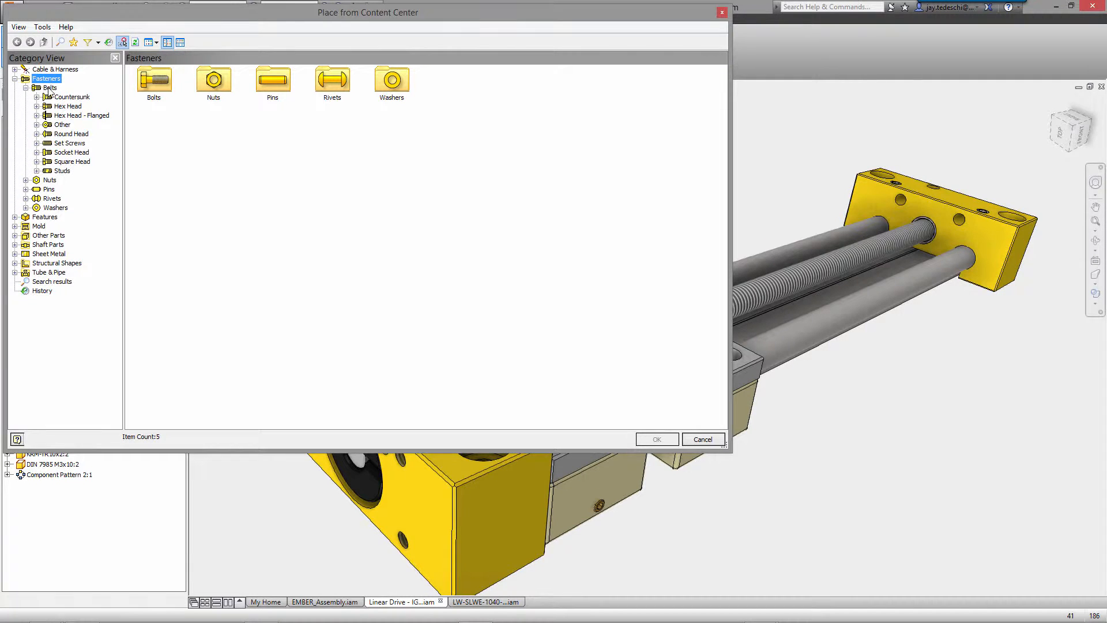
{"action": "left_click", "coordinate": [49, 88]}
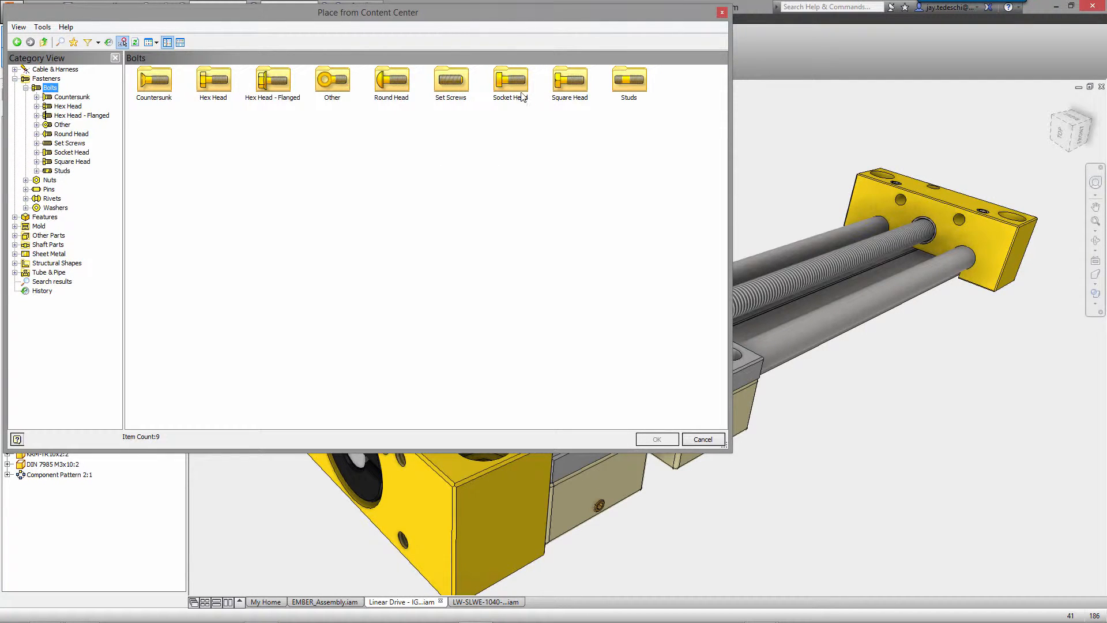
{"action": "double_click", "coordinate": [510, 87]}
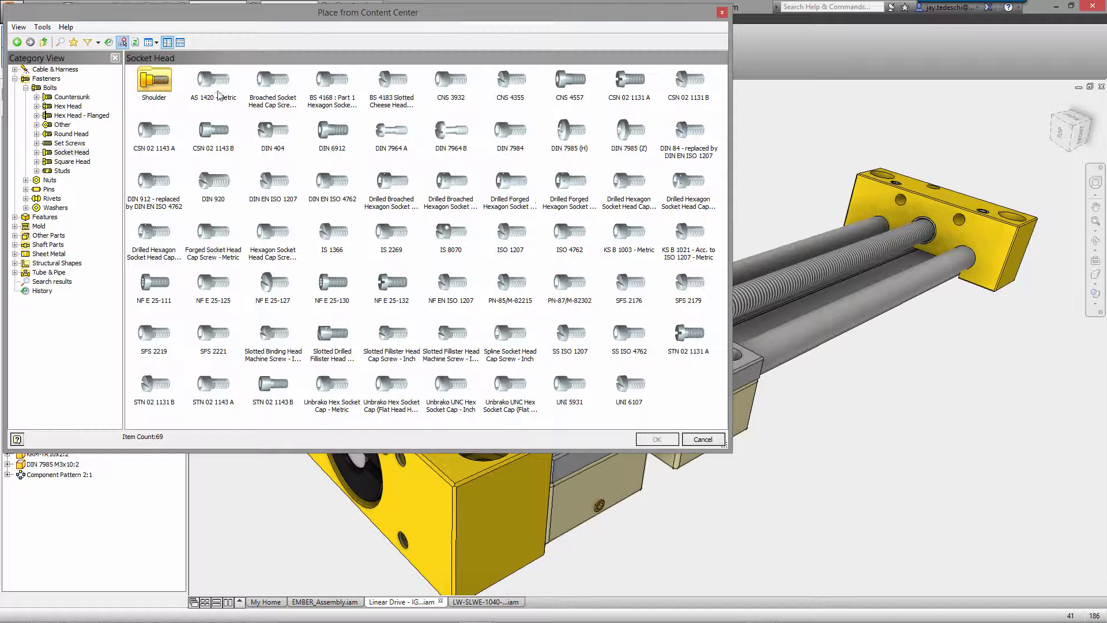
{"action": "left_click", "coordinate": [98, 42]}
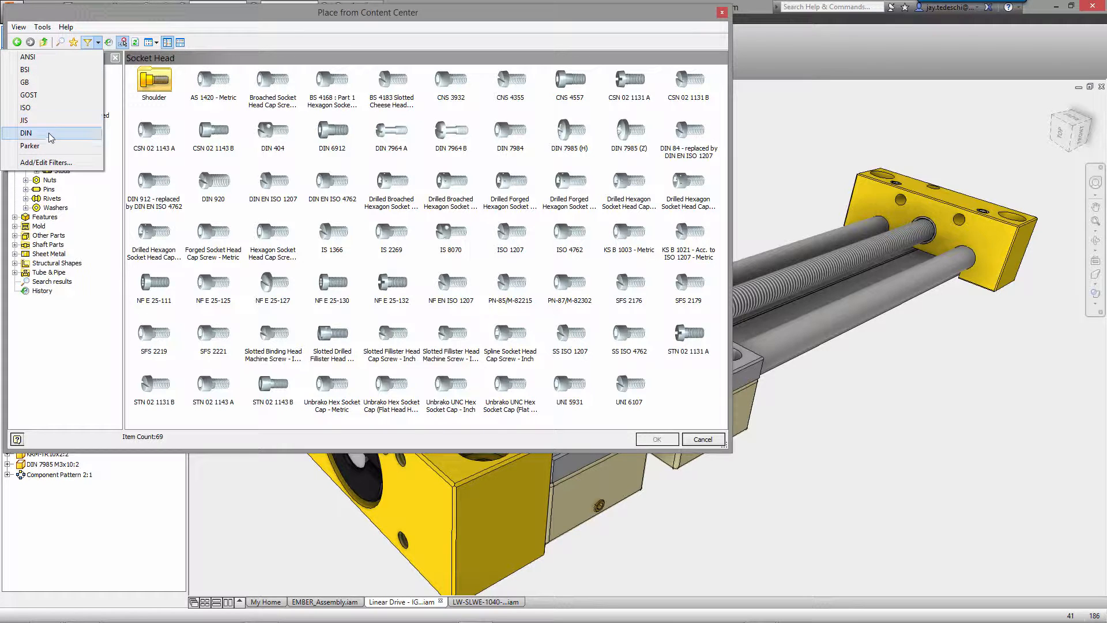
{"action": "left_click", "coordinate": [50, 138]}
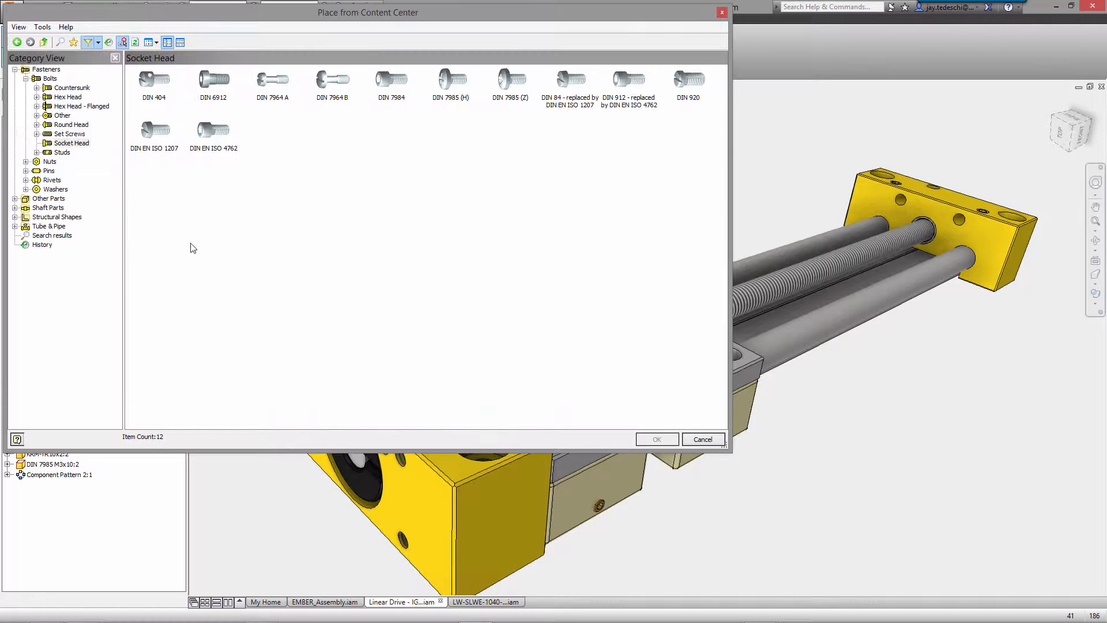
{"action": "double_click", "coordinate": [218, 81]}
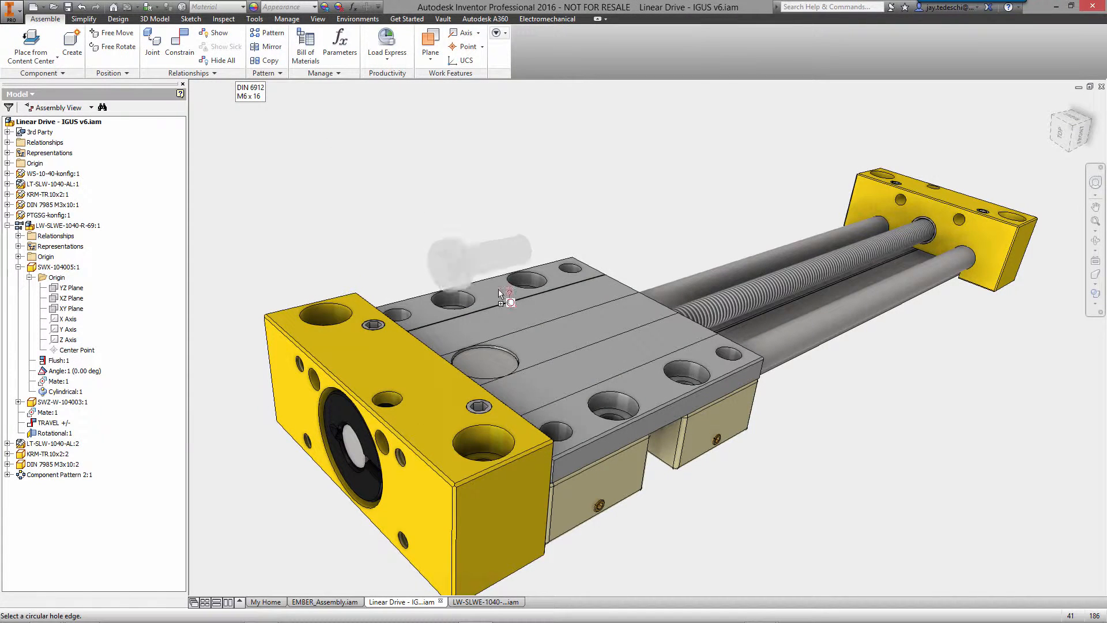
Step: Insert DIN 6912 M6 x 16 bolts into all four matching counterbored holes of the carriage plate
{"action": "left_click", "coordinate": [616, 419]}
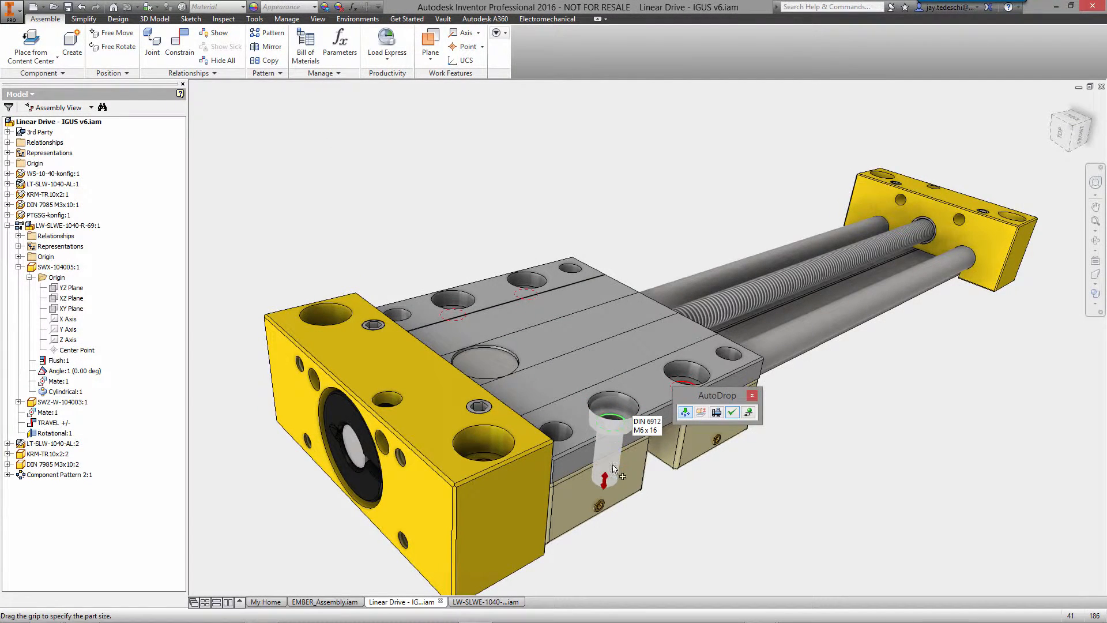
{"action": "mouse_move", "coordinate": [606, 489]}
{"action": "left_mouse_down"}
{"action": "mouse_move", "coordinate": [610, 454]}
{"action": "mouse_move", "coordinate": [605, 482]}
{"action": "left_mouse_up"}
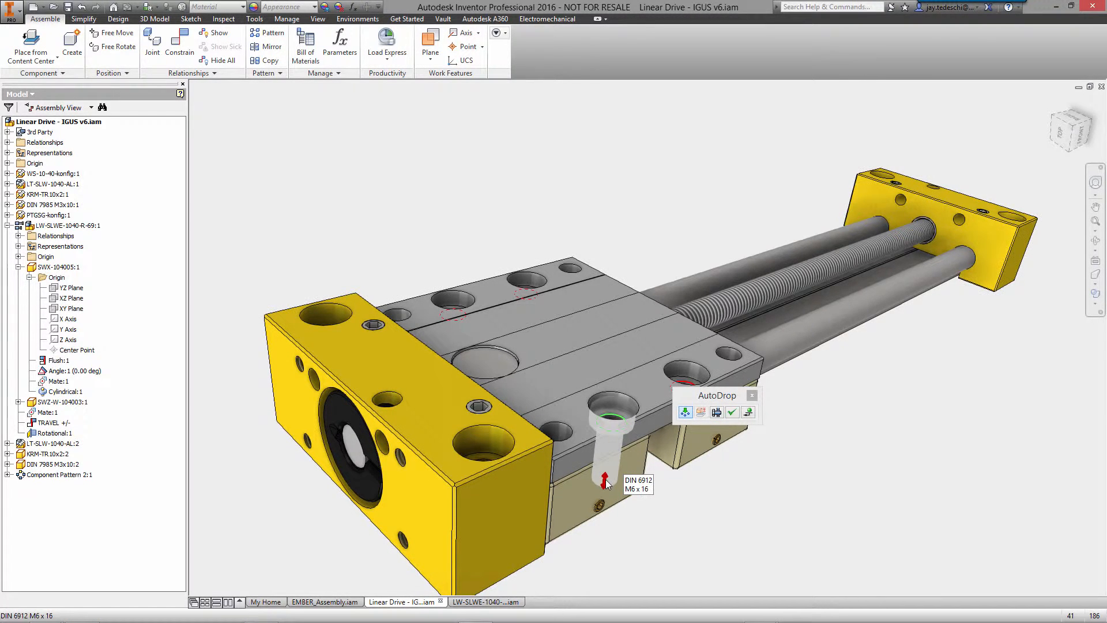
{"action": "left_click", "coordinate": [731, 410]}
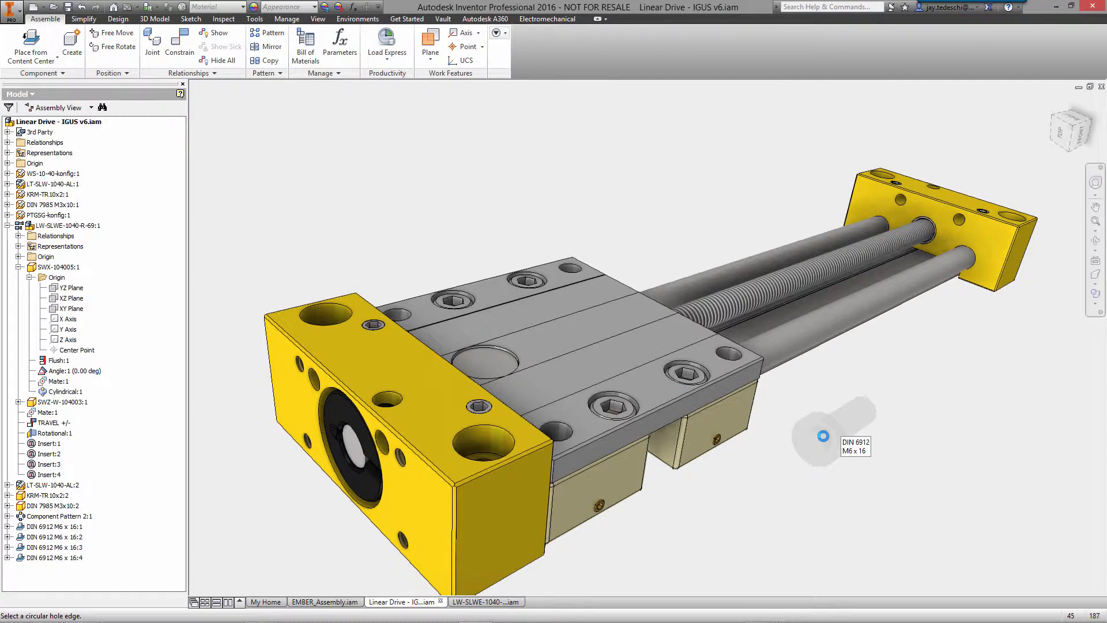
{"action": "right_click", "coordinate": [824, 427]}
{"action": "left_click", "coordinate": [857, 459]}
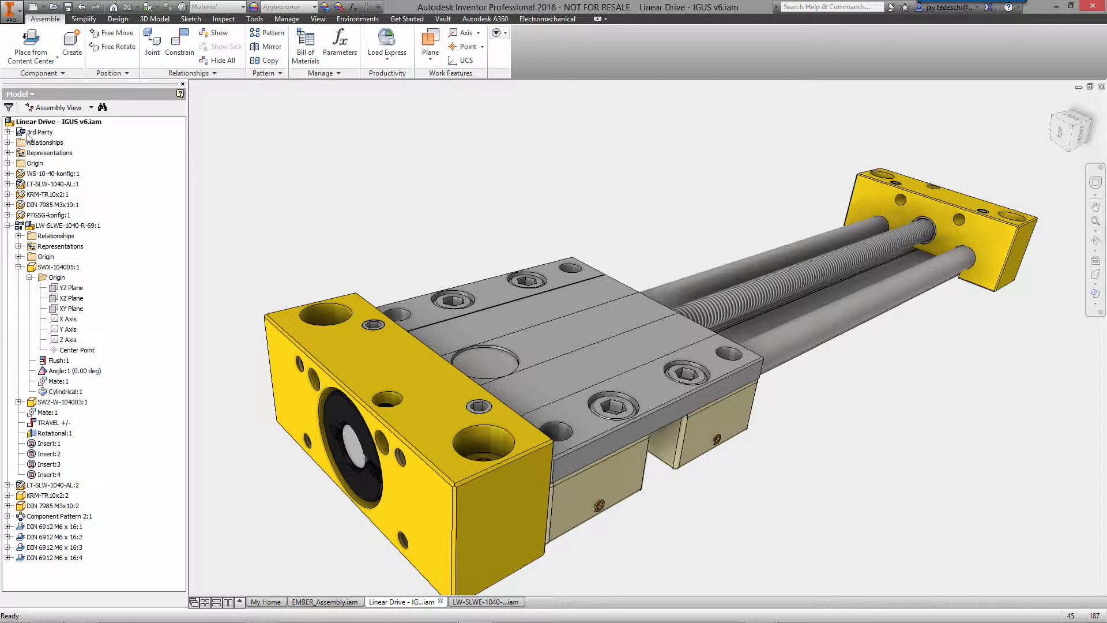
Step: Drive the TRAVEL +/- constraint with 2 repetitions to check the carriage's motion along the rails
{"action": "left_click", "coordinate": [8, 142]}
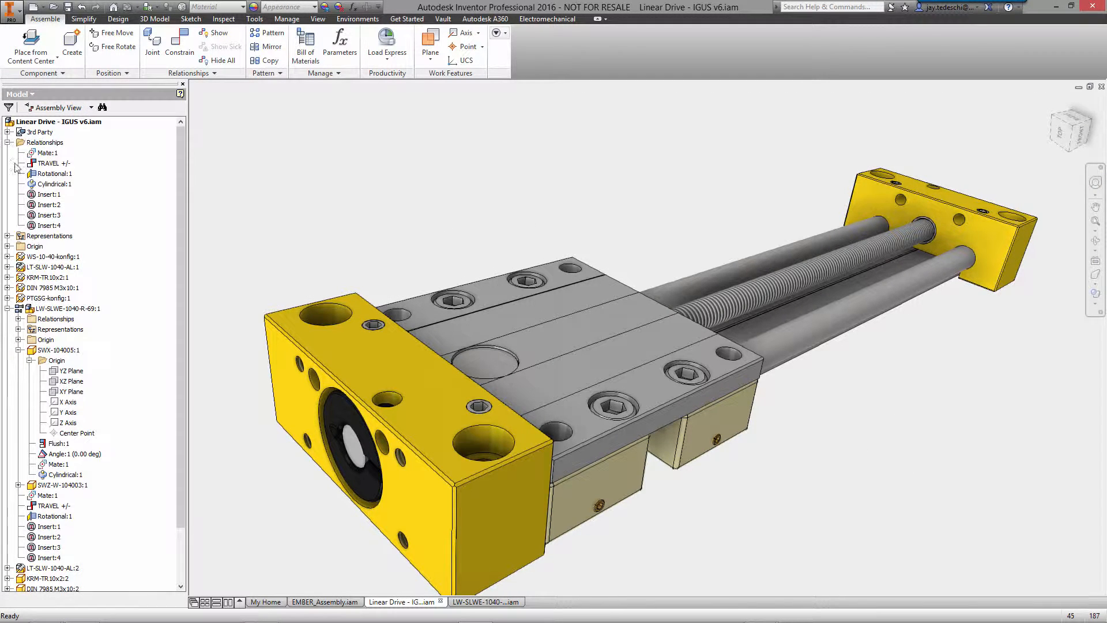
{"action": "right_click", "coordinate": [62, 165]}
{"action": "left_click", "coordinate": [99, 213]}
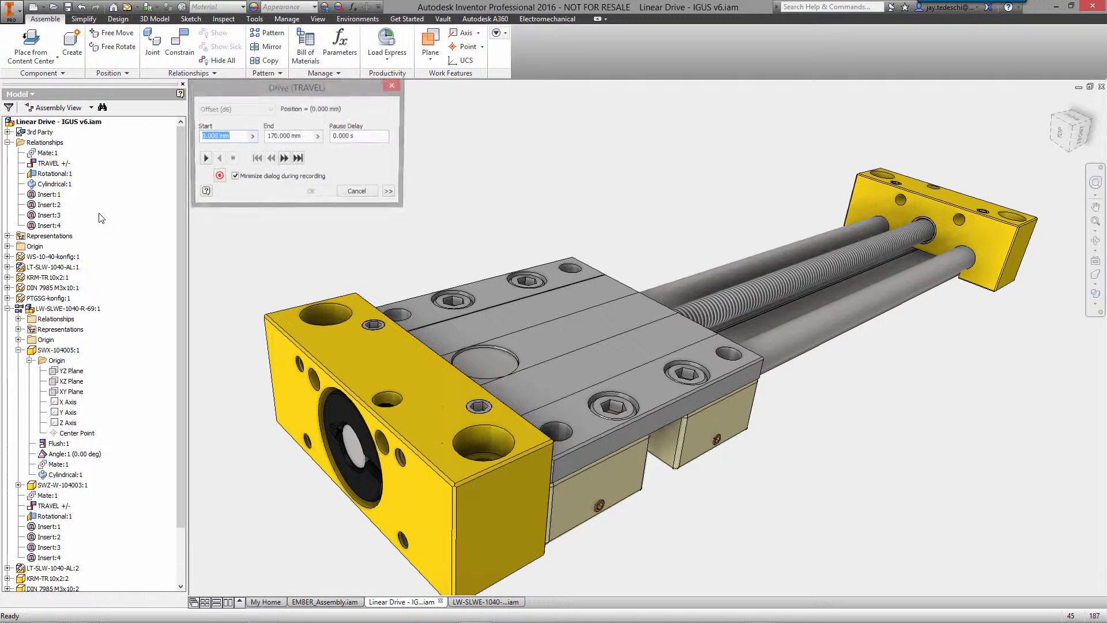
{"action": "left_click", "coordinate": [391, 193]}
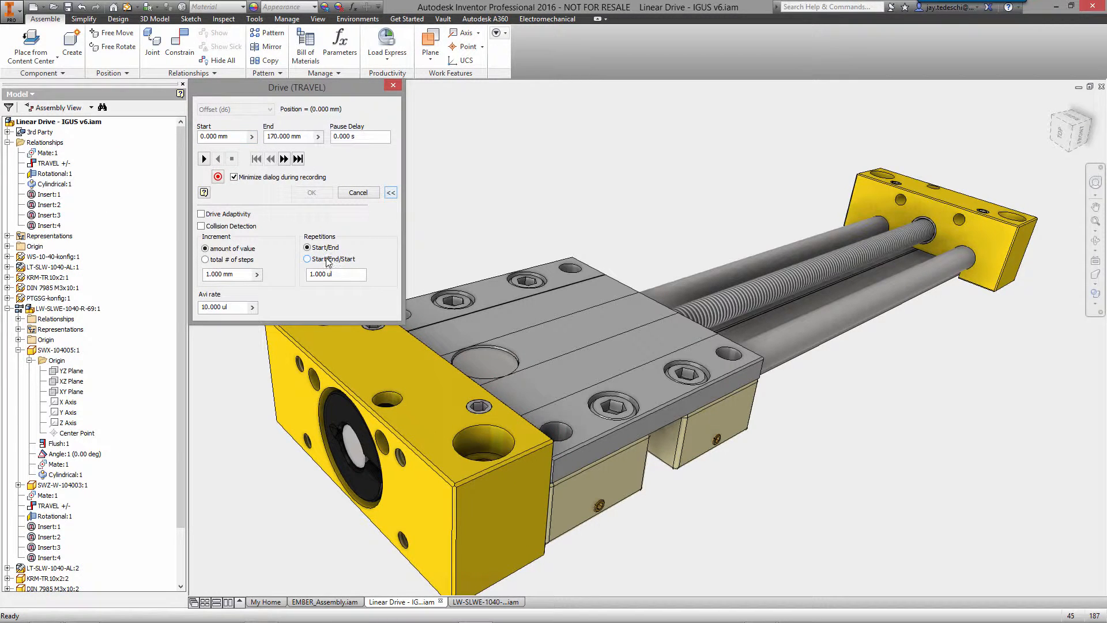
{"action": "left_click_drag", "start_coordinate": [356, 274], "coordinate": [308, 274]}
{"action": "type", "text": "2"}
{"action": "left_click", "coordinate": [205, 159]}
{"action": "left_click", "coordinate": [356, 193]}
{"action": "left_click", "coordinate": [354, 184]}
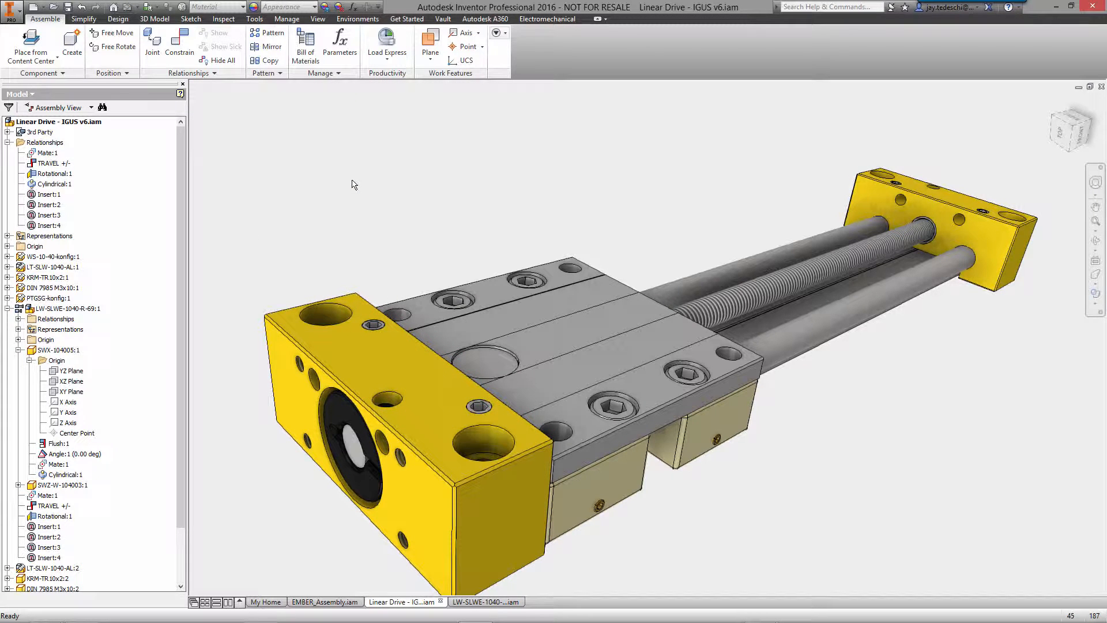
Step: Switch to EMBER_Assembly.iam and examine the linear drive's carriage and bearings behind the build arm up close
{"action": "left_click", "coordinate": [325, 602]}
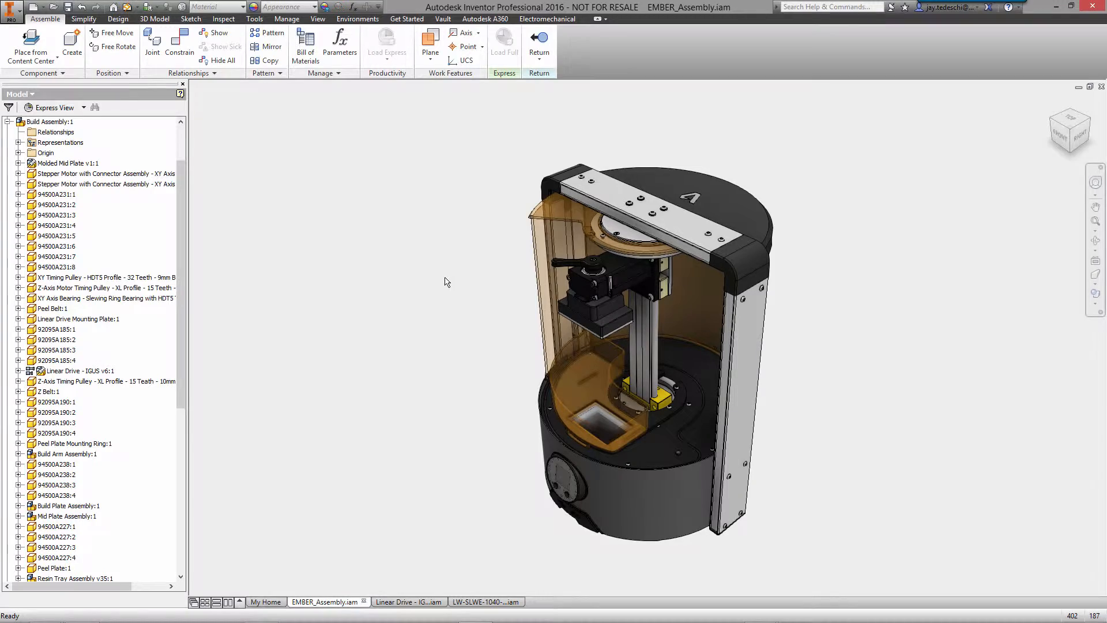
{"action": "scroll", "coordinate": [445, 282], "scroll_direction": "up", "scroll_amount": 5}
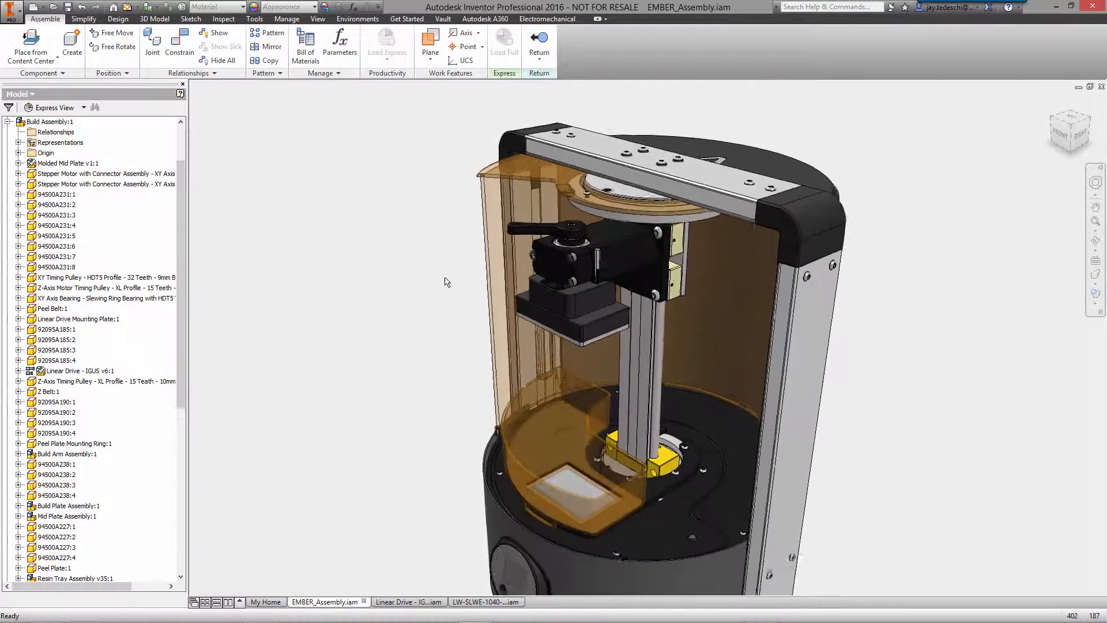
{"action": "scroll", "coordinate": [444, 277], "scroll_direction": "up", "scroll_amount": 2}
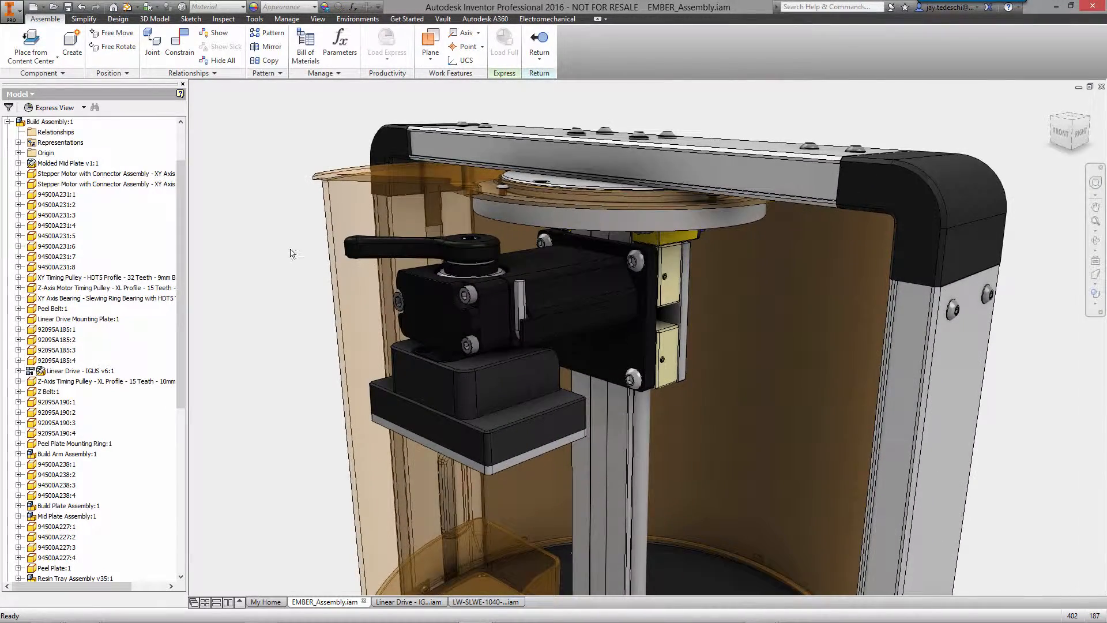